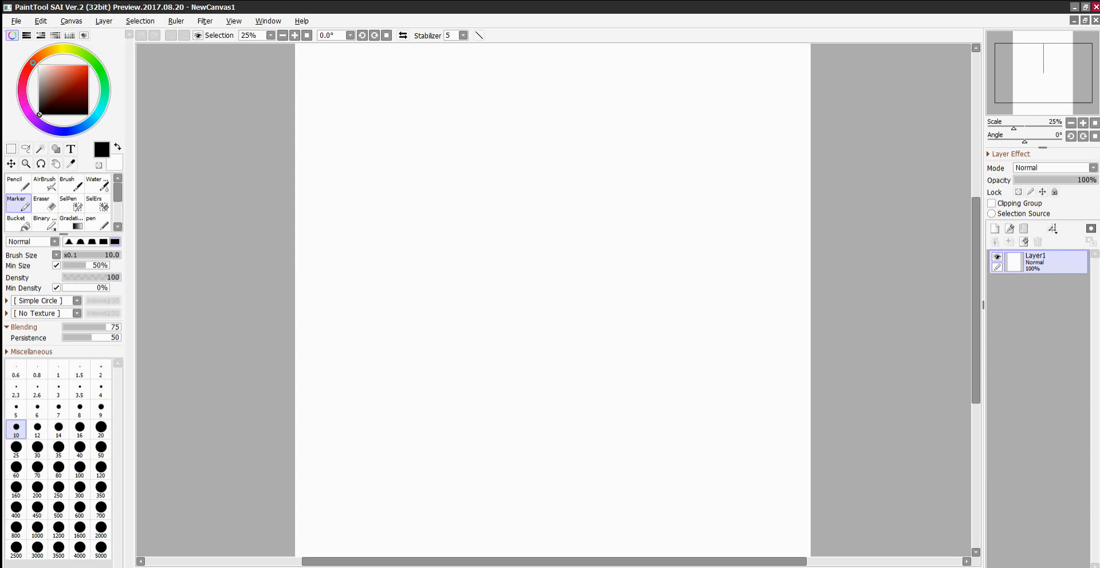
Add a new layer and sketch the head as a loose circle with a vertical centre line running down below it.
left_click(995, 228)
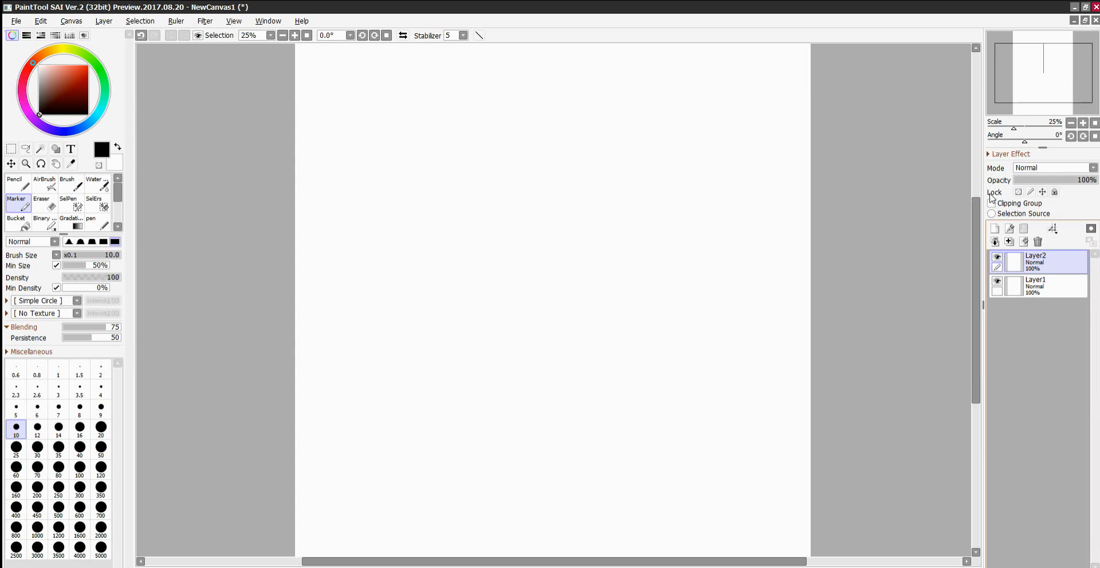
left_click(481, 94)
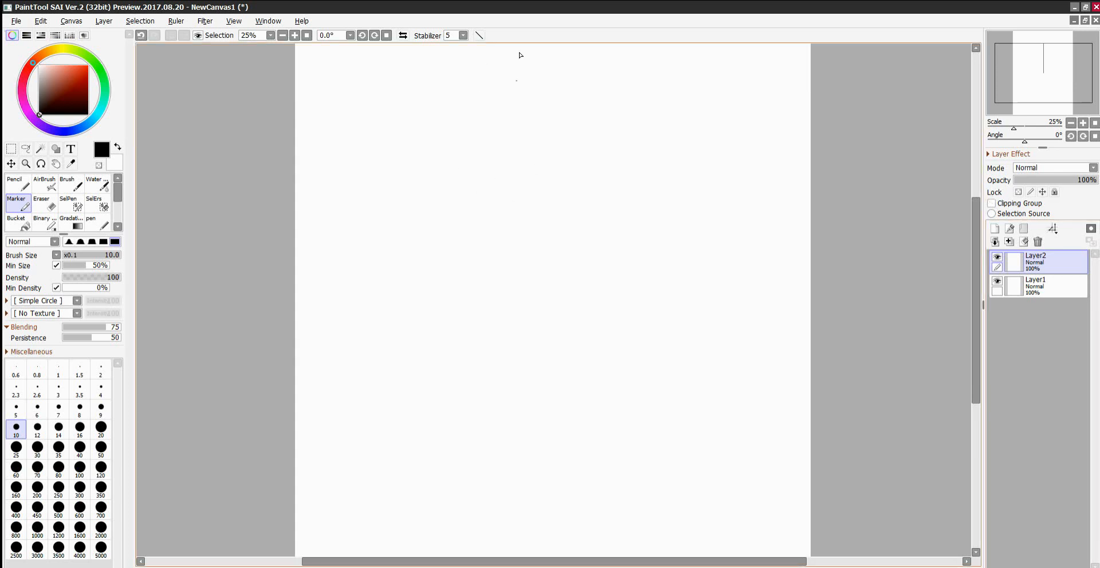
mouse_move(470, 81)
left_mouse_down()
mouse_move(584, 167)
mouse_move(562, 67)
mouse_move(466, 118)
mouse_move(481, 195)
left_mouse_up()
left_click_drag(530, 148, 536, 258)
left_click_drag(535, 184, 541, 291)
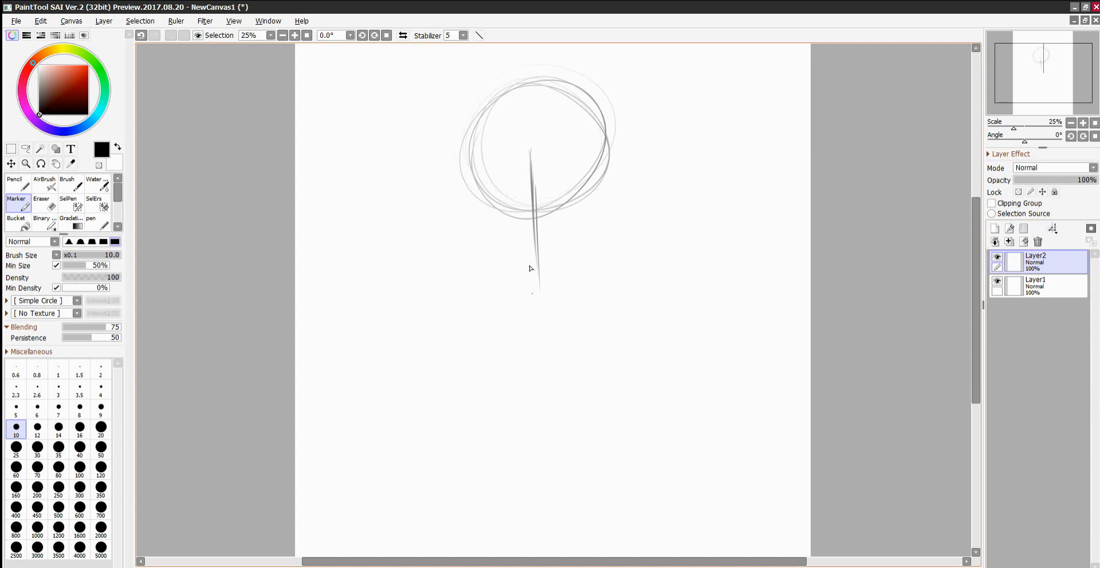
Sketch both sides of the face down from the head circle, tapering to the chin at the centre line.
left_click_drag(473, 172, 483, 232)
mouse_move(478, 197)
left_mouse_down()
mouse_move(495, 253)
mouse_move(521, 272)
left_mouse_up()
mouse_move(487, 225)
left_mouse_down()
mouse_move(504, 258)
mouse_move(545, 278)
mouse_move(596, 240)
mouse_move(607, 176)
left_mouse_up()
left_click_drag(605, 212, 606, 170)
mouse_move(592, 232)
left_mouse_down()
mouse_move(609, 165)
mouse_move(607, 175)
left_mouse_up()
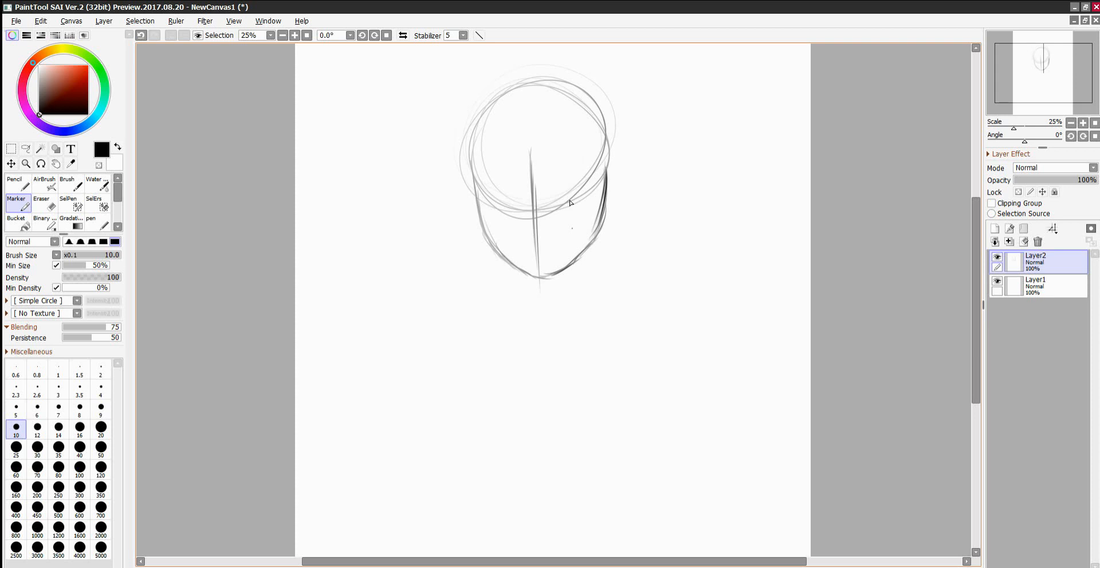
left_click_drag(603, 186, 588, 241)
Sketch a small red eye-guide ellipse with a vertical centre line in the empty area to the right of the head.
left_click(27, 70)
left_click(88, 66)
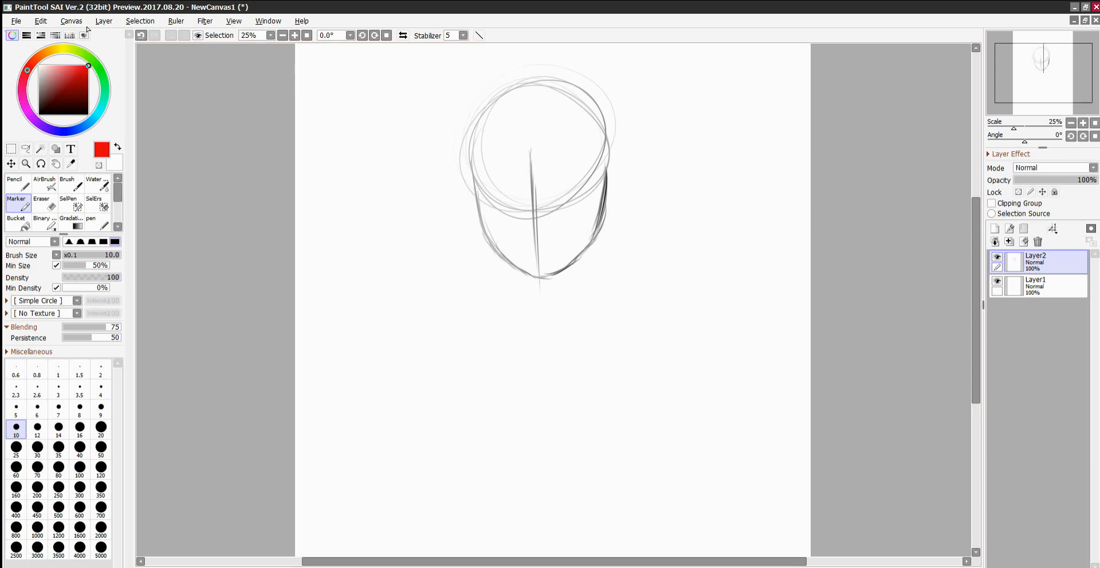
mouse_move(743, 81)
left_mouse_down()
mouse_move(755, 87)
mouse_move(711, 92)
mouse_move(750, 81)
mouse_move(728, 114)
left_mouse_up()
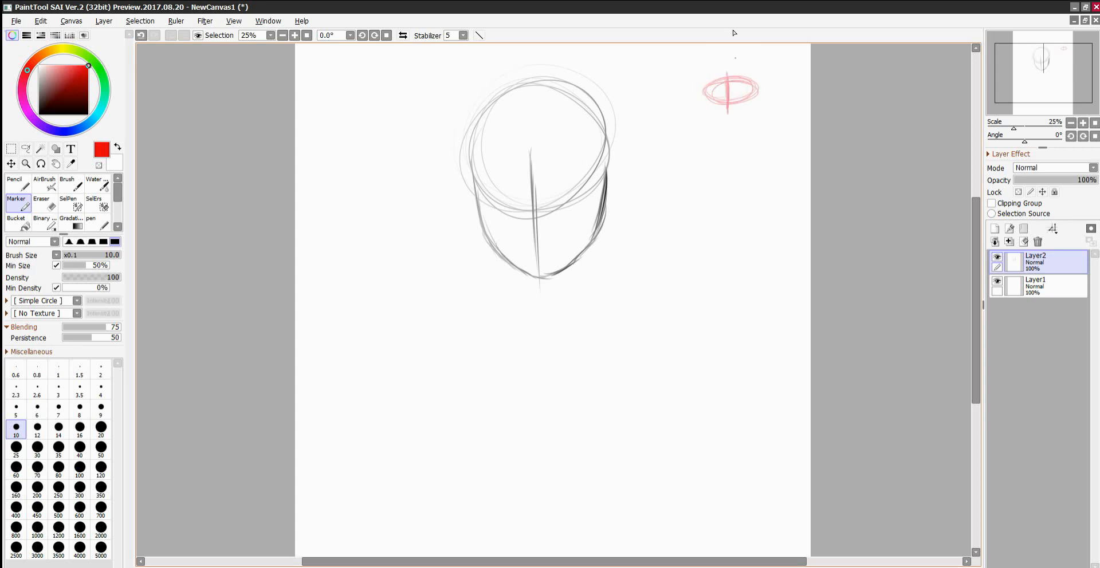
left_click(1082, 501)
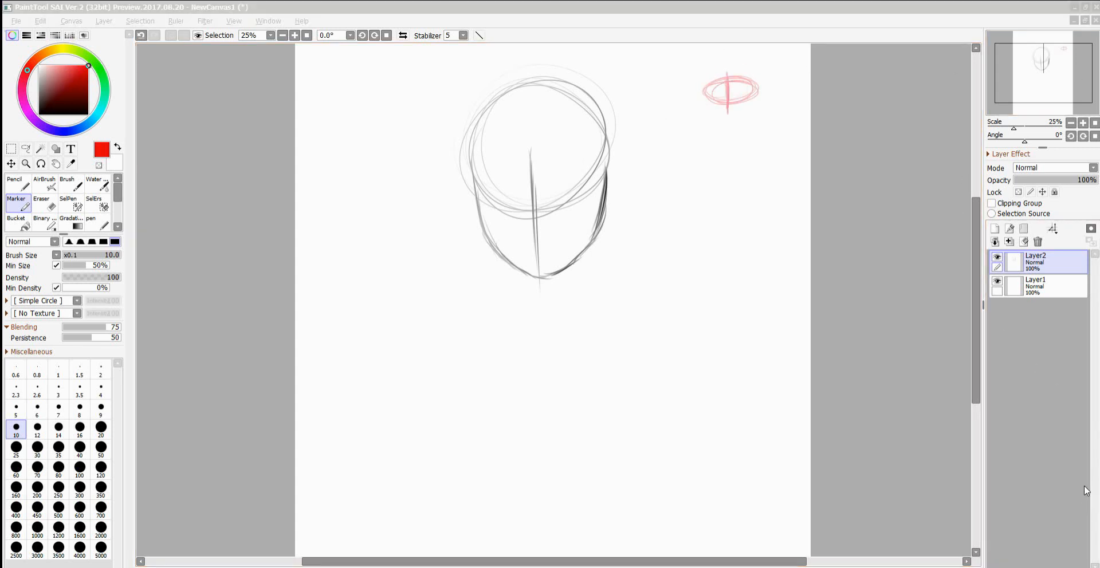
left_click(1084, 487)
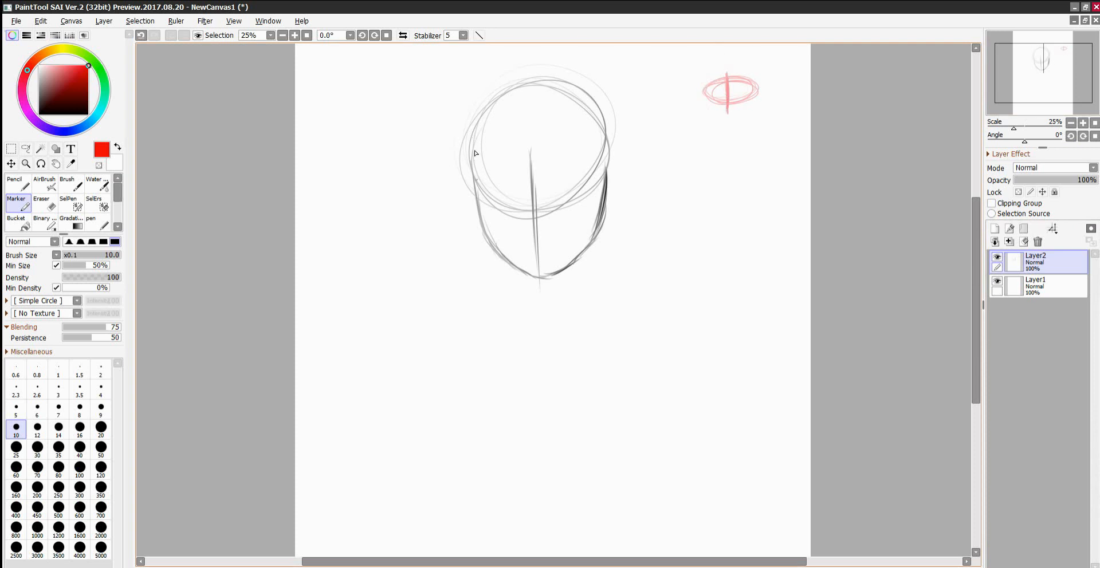
Mark the eye spacing across the face with red half-ovals at both edges, two blue eye ovals and a green oval between them.
mouse_move(475, 175)
left_mouse_down()
mouse_move(486, 188)
mouse_move(478, 204)
mouse_move(487, 200)
left_mouse_up()
left_click_drag(602, 170, 597, 198)
left_click(66, 131)
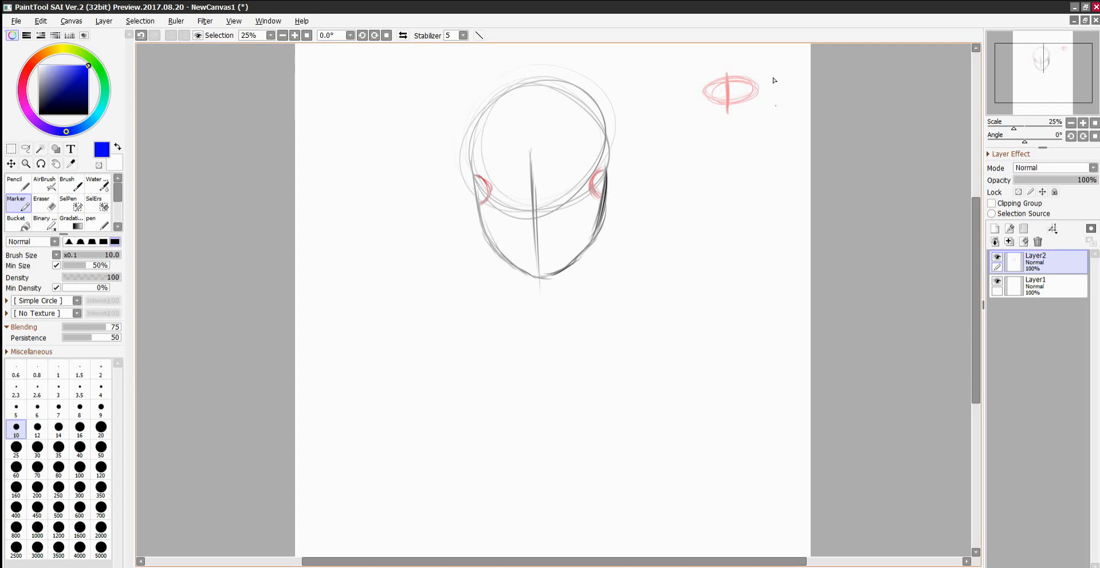
mouse_move(496, 189)
left_mouse_down()
mouse_move(520, 190)
mouse_move(517, 160)
mouse_move(526, 172)
mouse_move(491, 168)
left_mouse_up()
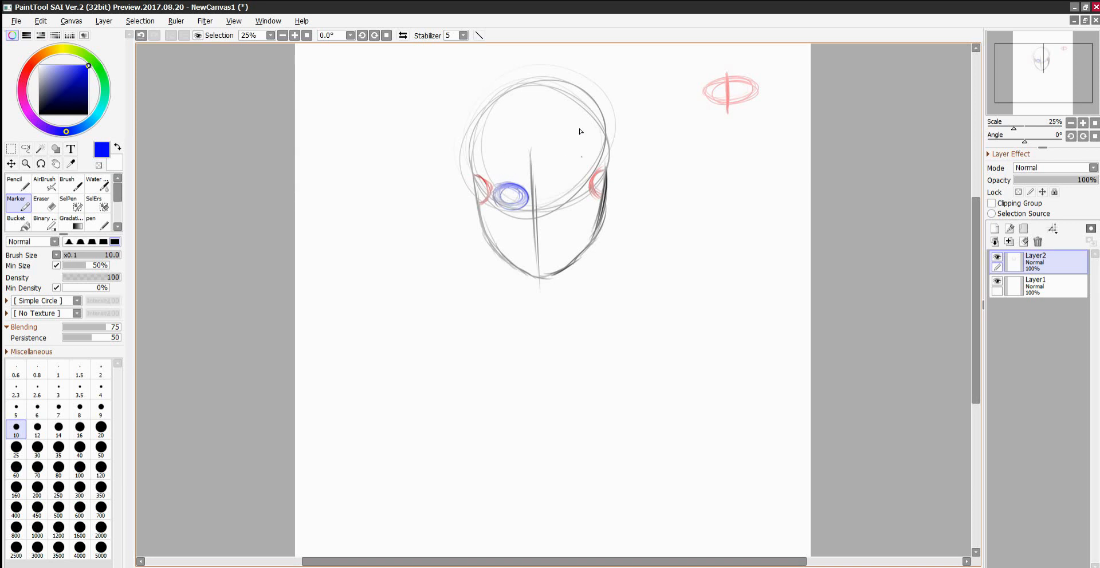
left_click(97, 66)
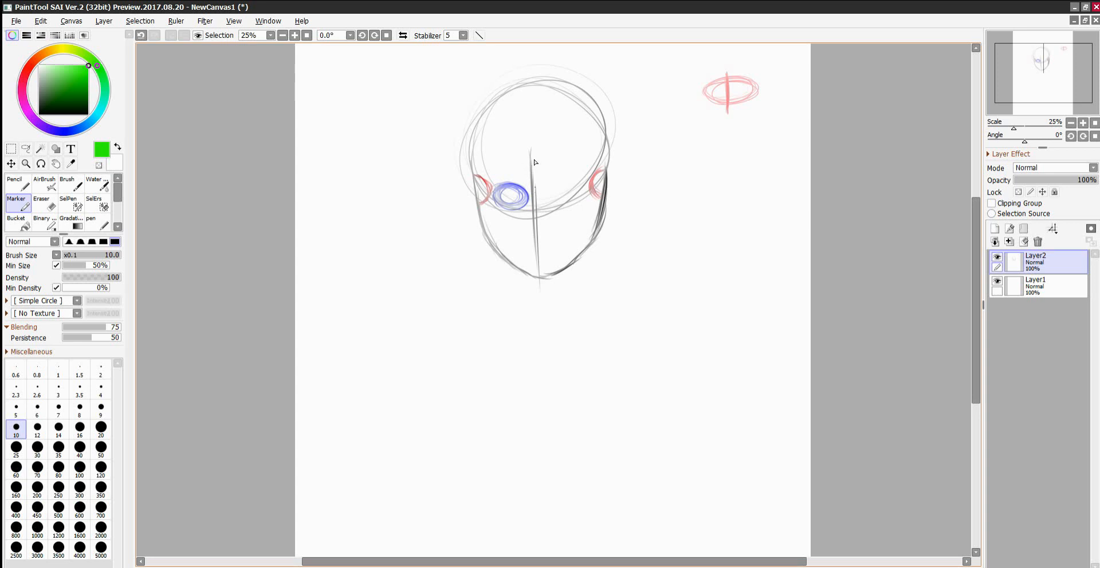
mouse_move(535, 188)
left_mouse_down()
mouse_move(557, 183)
mouse_move(539, 197)
mouse_move(565, 186)
left_mouse_up()
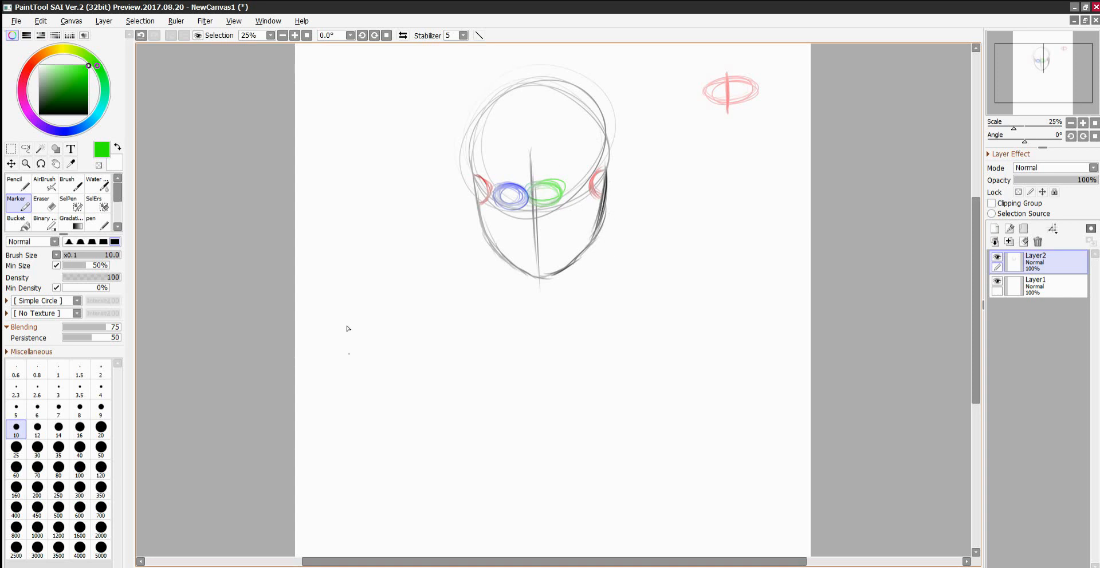
left_click(65, 132)
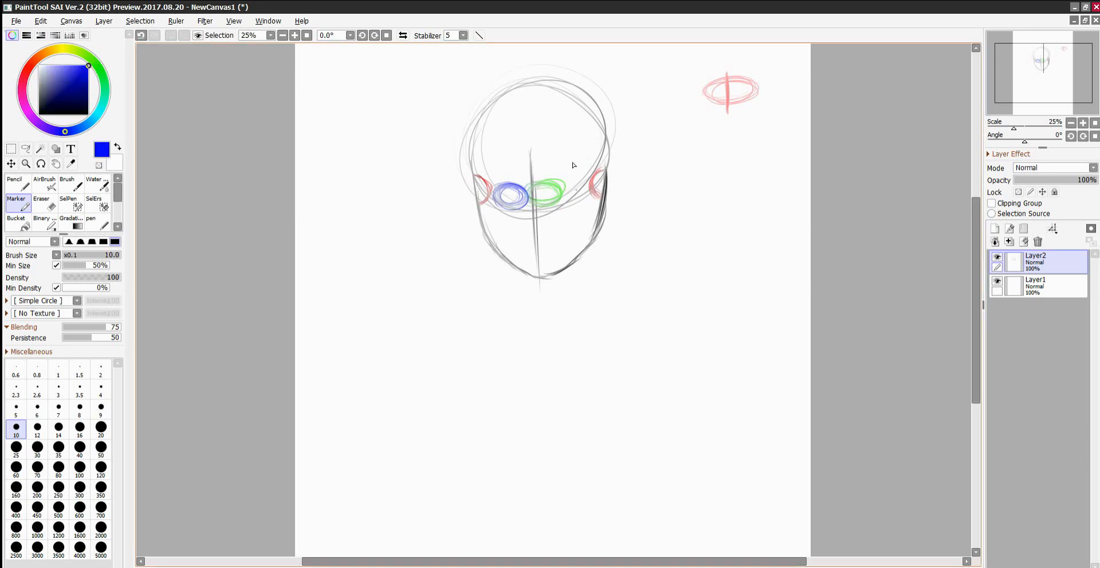
mouse_move(565, 174)
left_mouse_down()
mouse_move(576, 197)
mouse_move(582, 179)
mouse_move(588, 192)
left_mouse_up()
Add a new layer, and on Layer2 lasso the lower face and move it slightly down to lengthen the face.
left_click(995, 228)
left_click(26, 149)
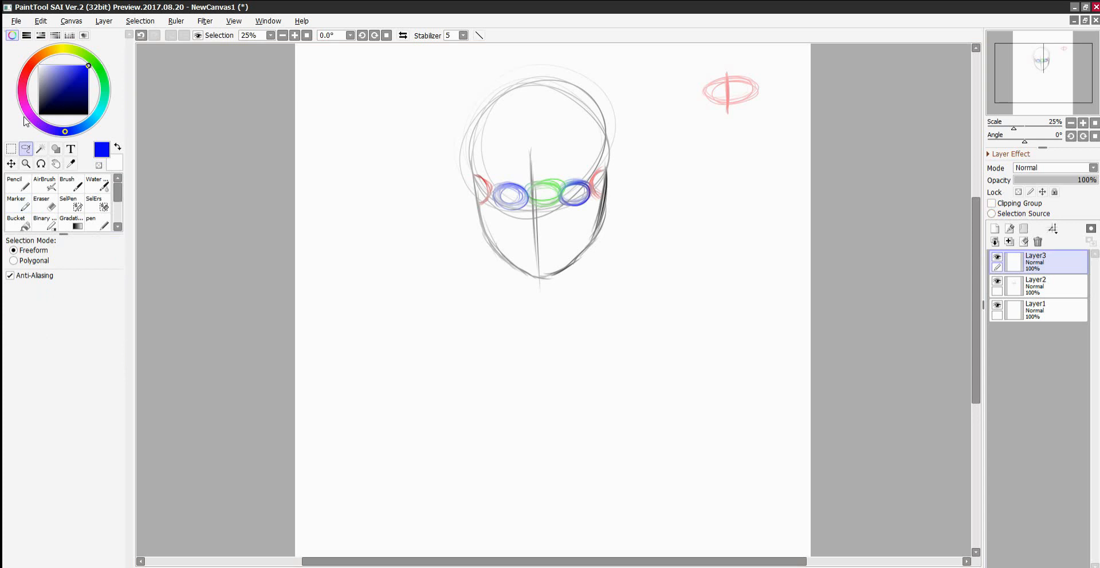
mouse_move(470, 217)
left_mouse_down()
mouse_move(617, 204)
mouse_move(511, 283)
mouse_move(507, 259)
left_mouse_up()
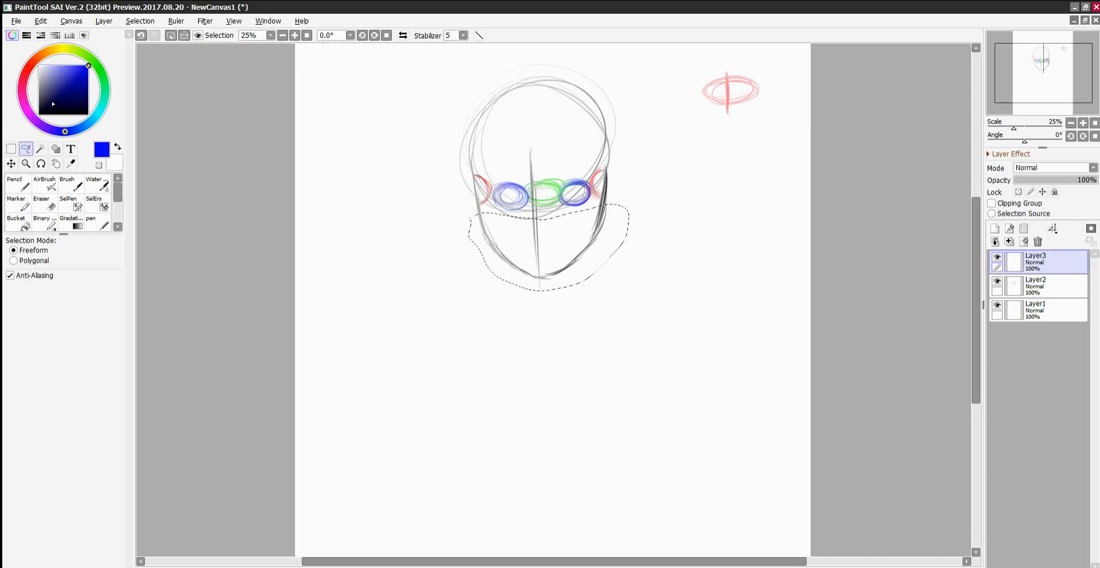
left_click(1013, 297)
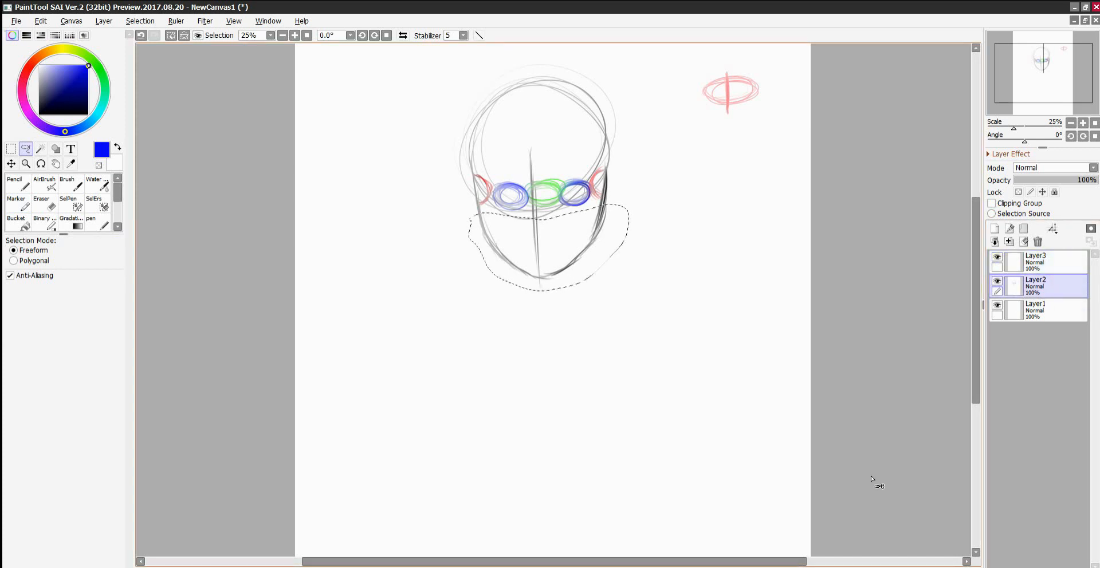
key("ctrl+t")
left_click_drag(544, 264, 545, 283)
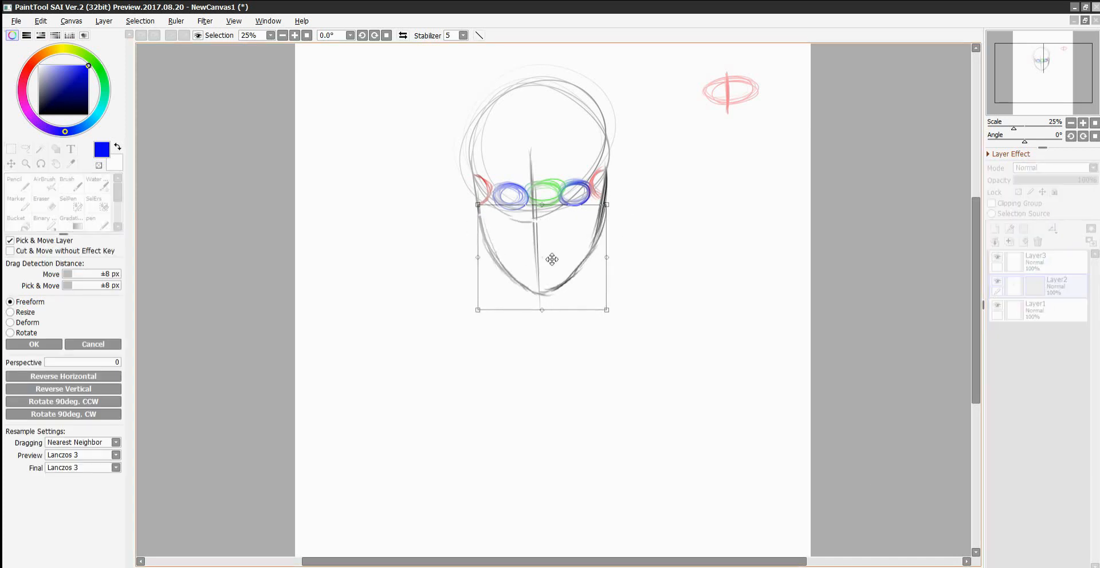
left_click(34, 344)
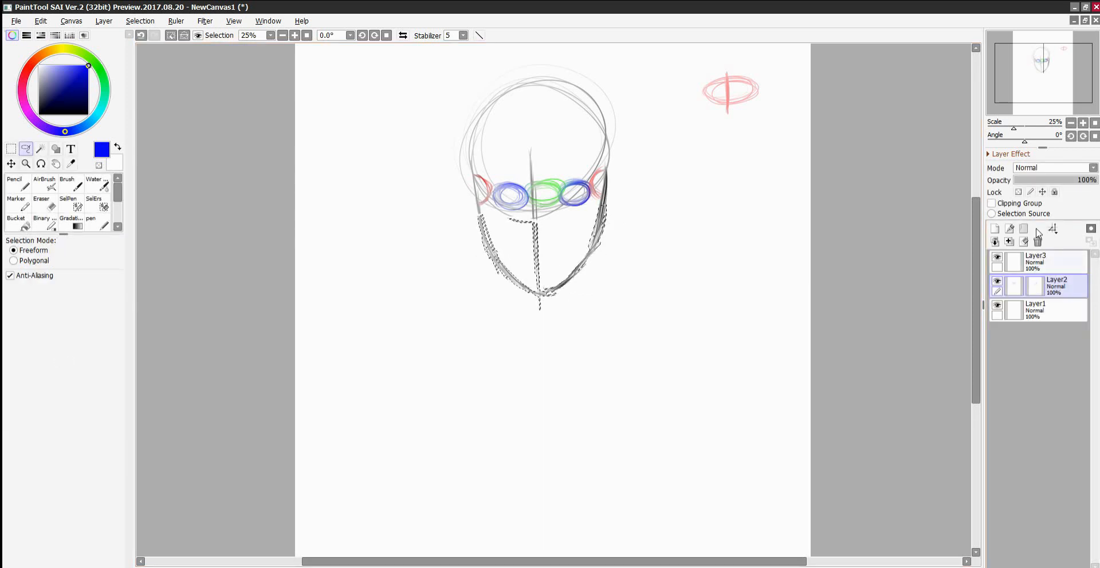
key("ctrl+d")
Lower the opacity of the guide sketch on Layer2 to 56%.
left_click(1029, 260)
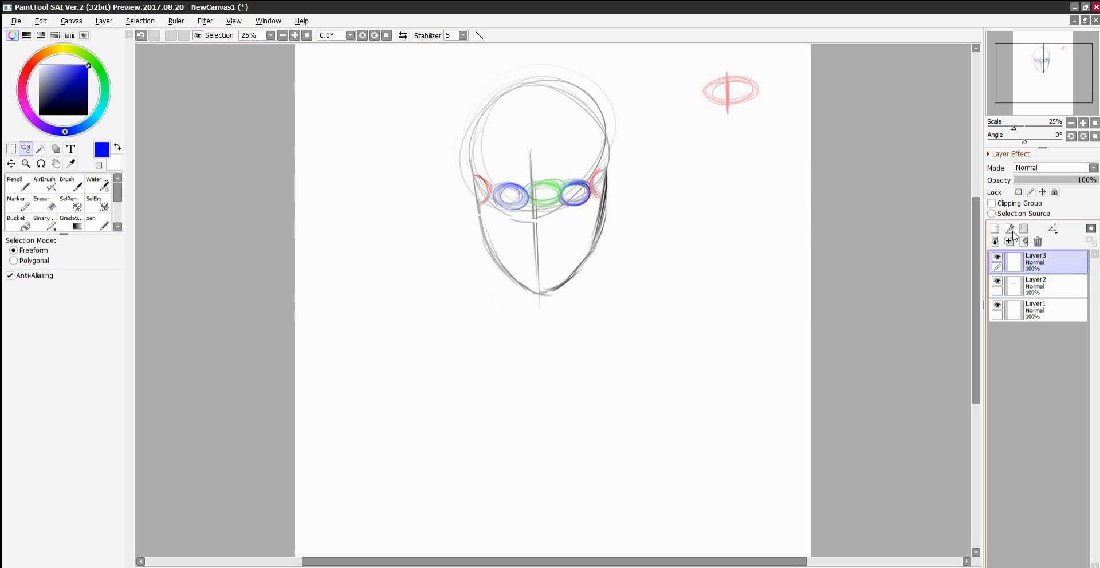
left_click(1037, 285)
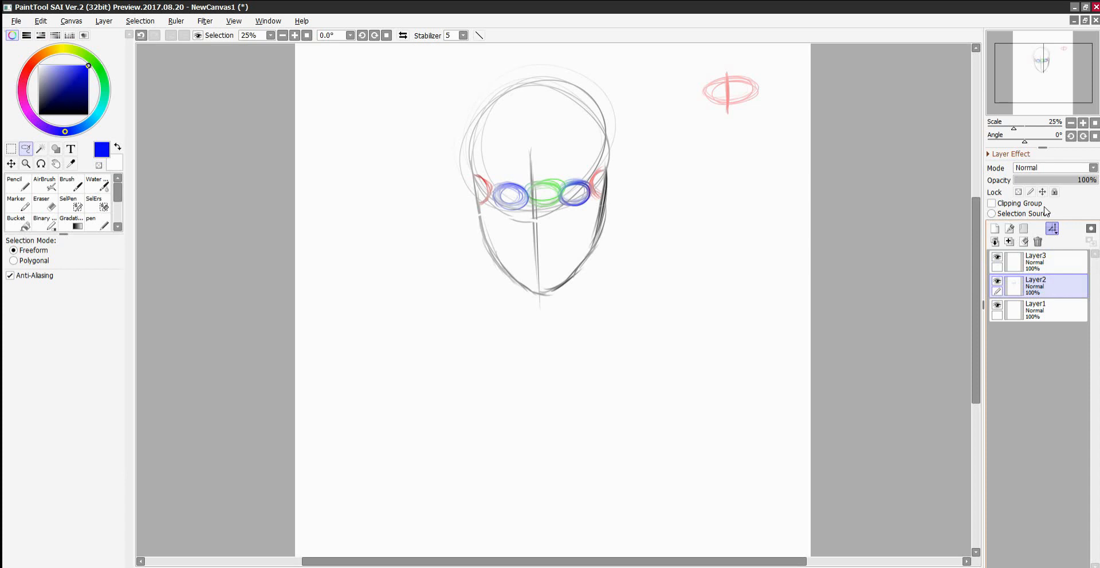
left_click(1059, 180)
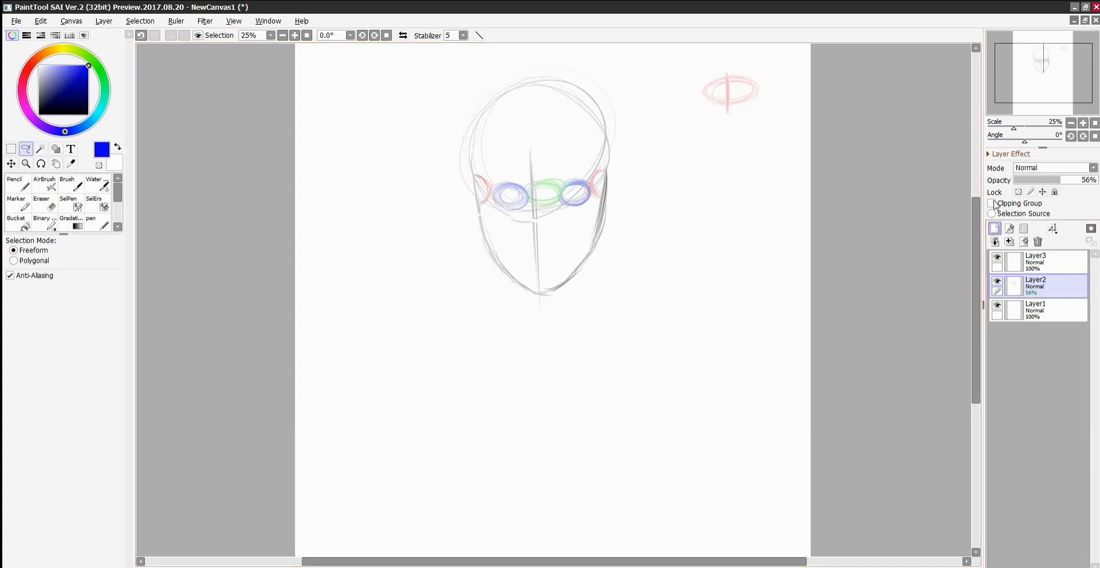
On Layer3, trace the full head outline over the faded sketch with the Marker in dark navy.
left_click(1036, 260)
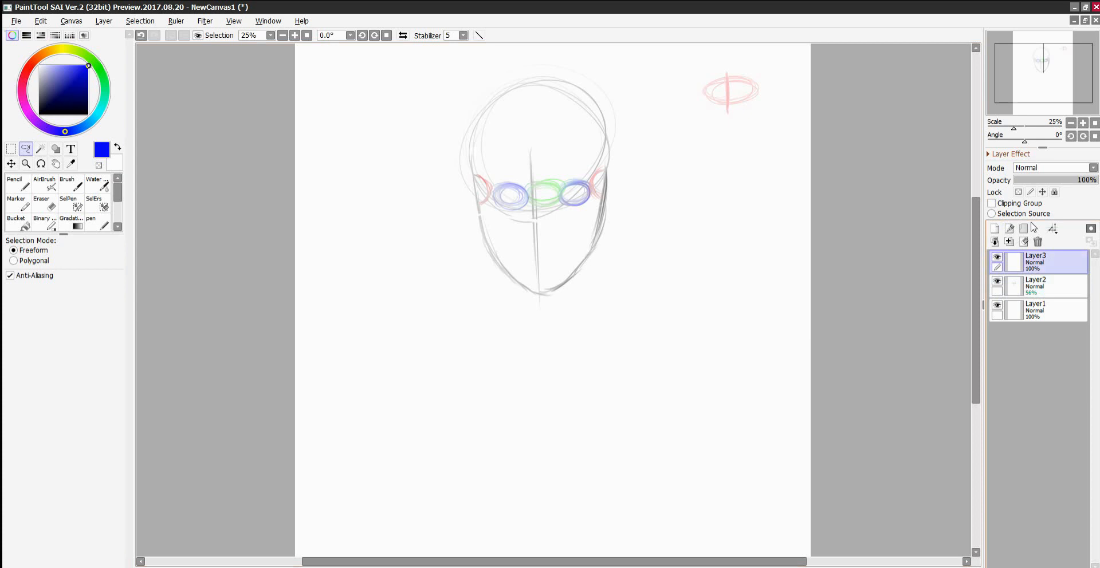
left_click(46, 103)
left_click(16, 203)
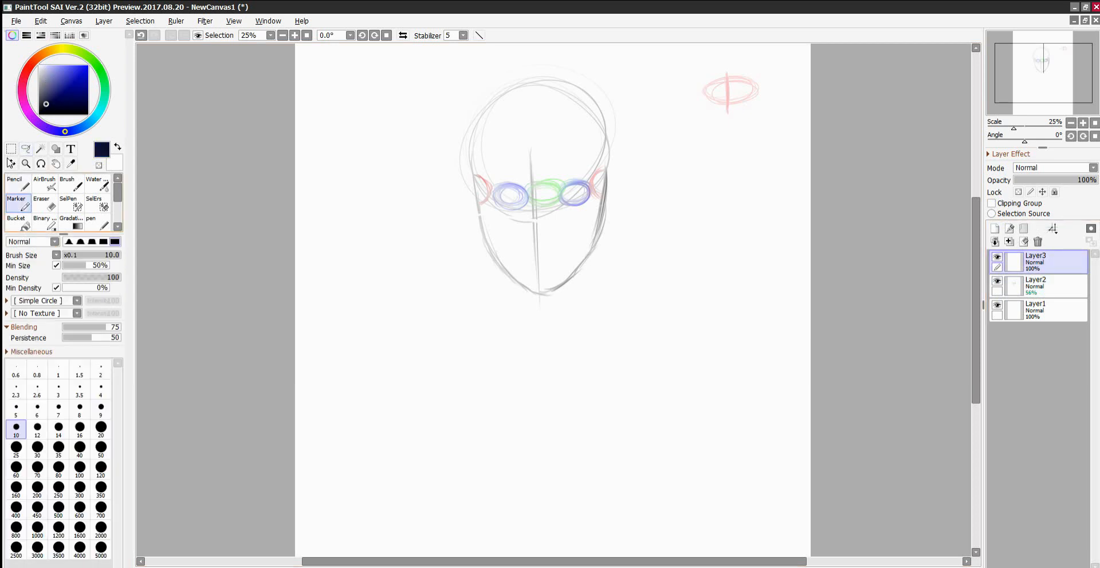
left_click_drag(491, 109, 480, 138)
mouse_move(487, 84)
left_mouse_down()
mouse_move(474, 176)
mouse_move(508, 245)
mouse_move(549, 265)
mouse_move(518, 252)
mouse_move(481, 188)
mouse_move(543, 265)
mouse_move(576, 245)
mouse_move(592, 217)
mouse_move(591, 225)
mouse_move(605, 180)
left_mouse_up()
mouse_move(486, 118)
left_mouse_down()
mouse_move(498, 99)
mouse_move(559, 88)
mouse_move(596, 122)
mouse_move(606, 182)
left_mouse_up()
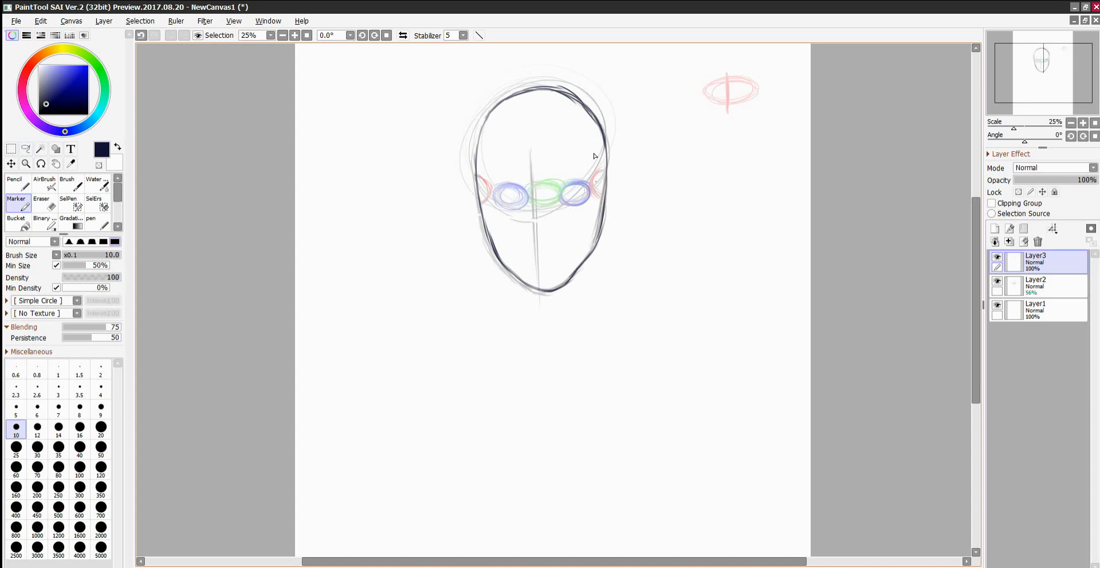
Draw the nose below the eye guides and a slanted smiling mouth with a lower lip beneath it.
mouse_move(538, 235)
left_mouse_down()
mouse_move(554, 229)
mouse_move(535, 236)
left_mouse_up()
left_click(294, 36)
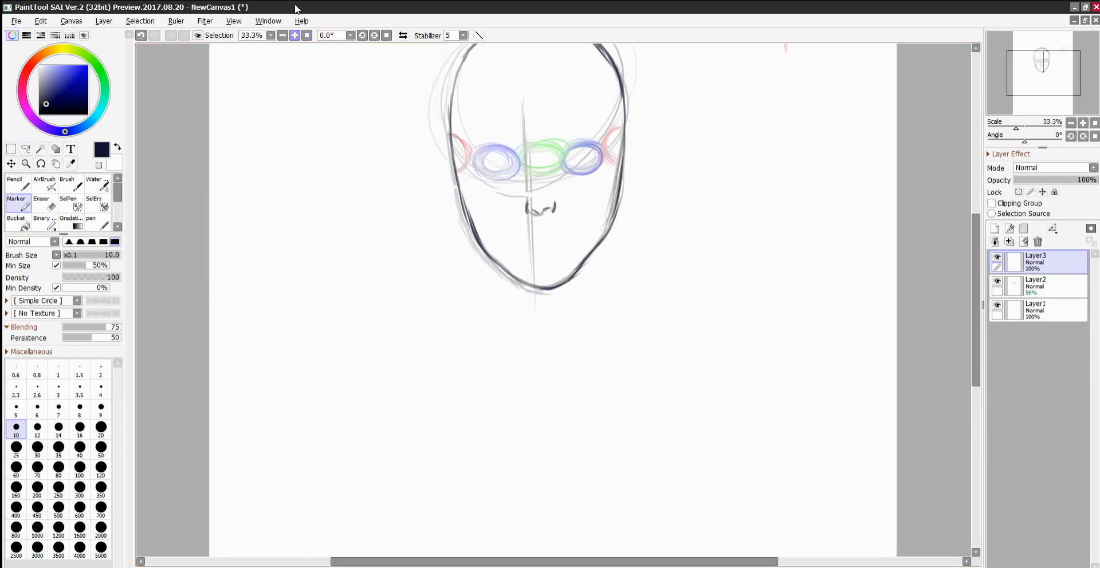
left_click_drag(975, 287, 975, 250)
left_click(294, 36)
left_click(295, 35)
mouse_move(478, 405)
left_mouse_down()
mouse_move(613, 366)
mouse_move(547, 410)
mouse_move(534, 412)
mouse_move(598, 375)
left_mouse_up()
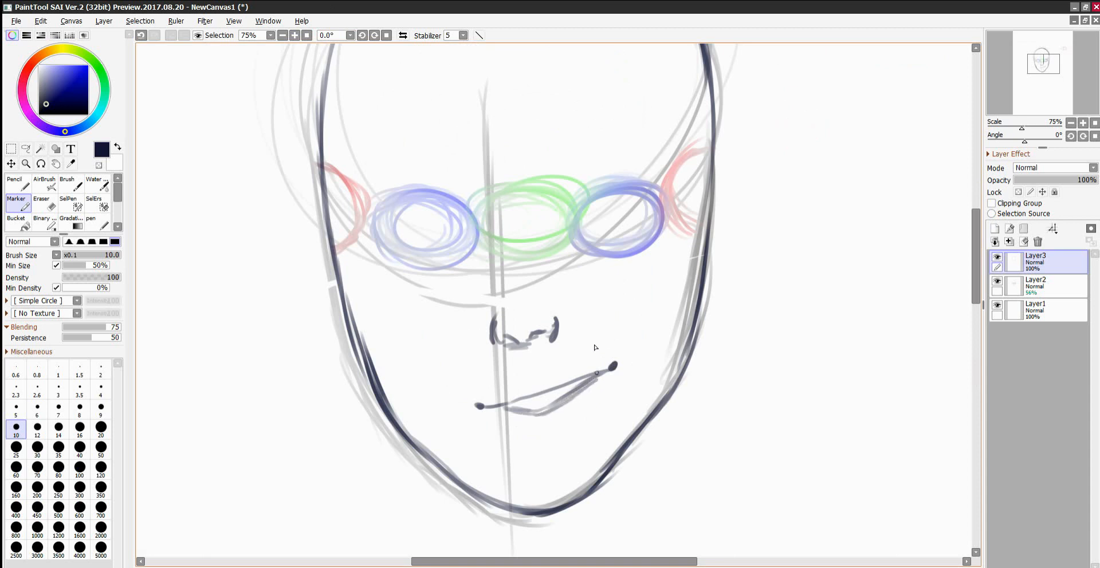
Draw the right-hand eye over its blue guide, with an upper lid crease and a thick eyebrow above.
mouse_move(570, 246)
left_mouse_down()
mouse_move(611, 183)
mouse_move(630, 212)
mouse_move(603, 206)
mouse_move(658, 229)
mouse_move(609, 207)
mouse_move(565, 246)
mouse_move(575, 204)
mouse_move(574, 223)
mouse_move(602, 227)
mouse_move(651, 204)
mouse_move(630, 220)
left_mouse_up()
left_click_drag(570, 204, 601, 200)
mouse_move(570, 165)
left_mouse_down()
mouse_move(559, 166)
mouse_move(624, 161)
mouse_move(659, 181)
mouse_move(592, 161)
mouse_move(552, 172)
mouse_move(602, 158)
mouse_move(658, 181)
mouse_move(632, 161)
left_mouse_up()
Lasso the finished eye and eyebrow, mirror a copy horizontally and place it over the left blue guide.
mouse_move(568, 254)
left_mouse_down()
mouse_move(595, 209)
mouse_move(616, 210)
mouse_move(587, 216)
mouse_move(647, 137)
mouse_move(549, 207)
left_mouse_up()
key("a")
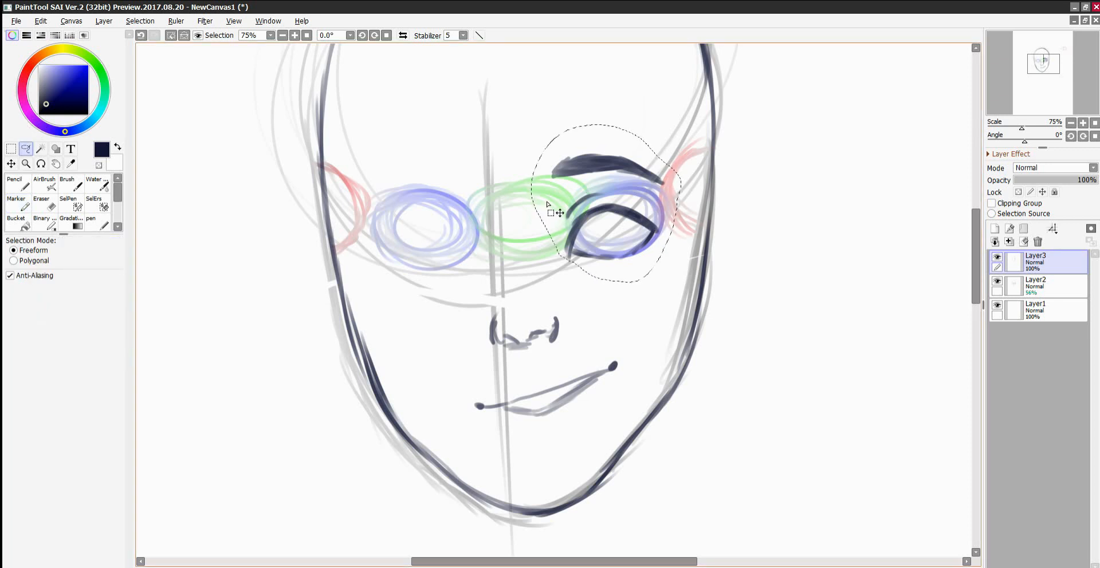
key("ctrl+t")
left_click(63, 376)
left_click_drag(635, 214, 456, 194)
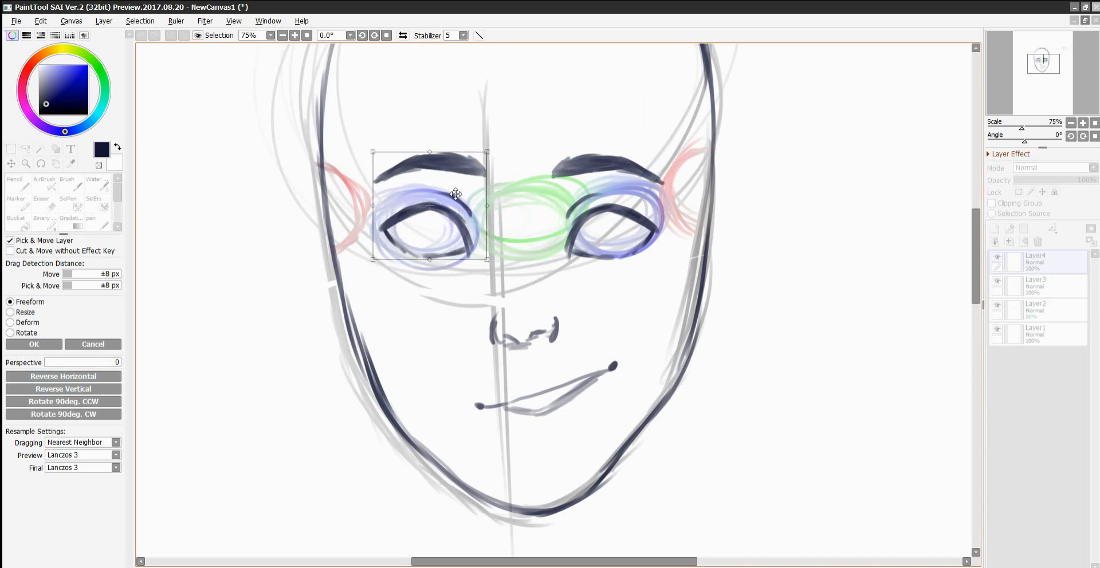
left_click(34, 344)
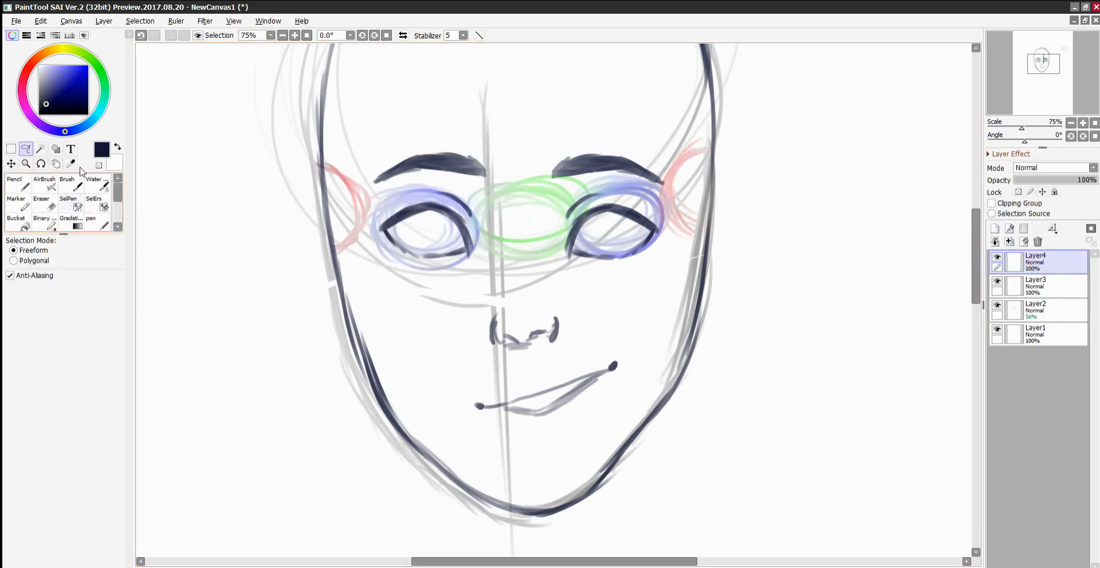
Merge the mirrored eye layer down into Layer3, transform the lassoed nose to make it wider, and touch up its lines.
left_click_drag(473, 300, 457, 325)
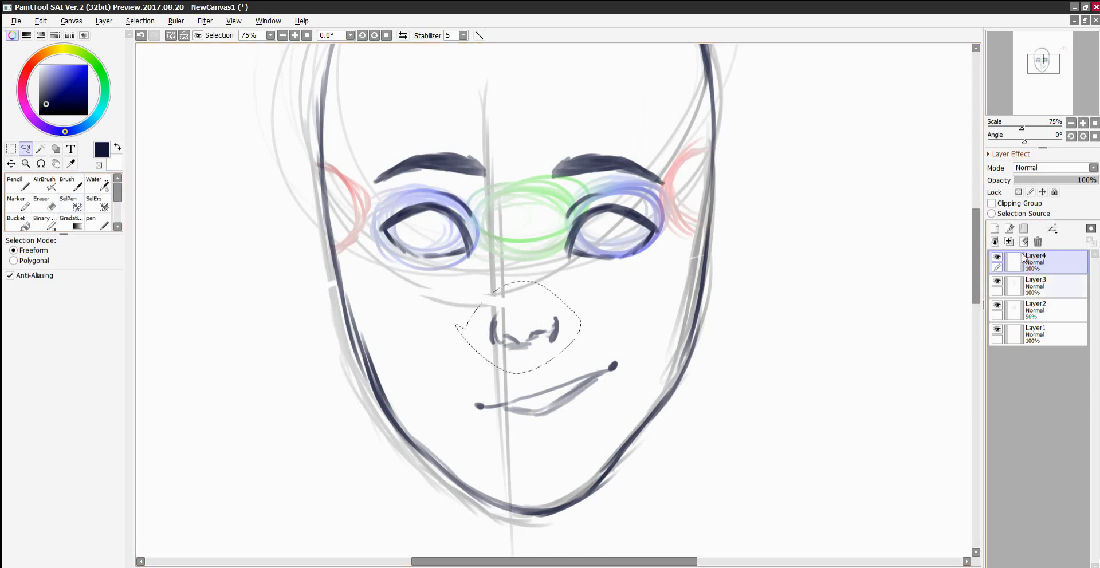
left_click(1007, 242)
key("ctrl+t")
left_click_drag(559, 351, 577, 362)
mouse_move(590, 286)
left_mouse_down()
mouse_move(597, 294)
mouse_move(513, 315)
mouse_move(547, 315)
mouse_move(504, 317)
mouse_move(534, 310)
mouse_move(558, 338)
mouse_move(517, 348)
left_mouse_up()
left_click(42, 344)
left_click(20, 203)
key("ctrl+d")
key("e")
left_click(19, 201)
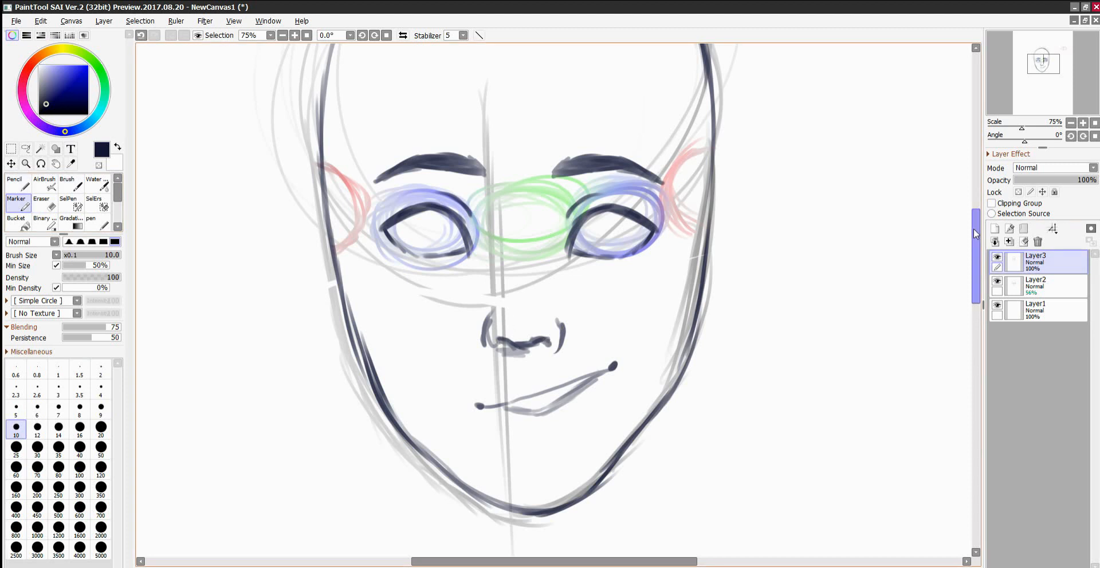
Draw a round iris in each eye and hide the guide sketch on Layer2.
scroll(516, 324, "up", 3)
mouse_move(408, 268)
left_mouse_down()
mouse_move(428, 288)
mouse_move(409, 271)
mouse_move(416, 293)
mouse_move(449, 284)
mouse_move(445, 264)
mouse_move(410, 286)
mouse_move(448, 300)
left_mouse_up()
mouse_move(595, 276)
left_mouse_down()
mouse_move(598, 303)
mouse_move(636, 289)
mouse_move(616, 301)
mouse_move(599, 272)
mouse_move(616, 304)
mouse_move(636, 284)
left_mouse_up()
left_click(998, 282)
Draw both ears with their inner folds on the sides of the head, starting at about eye level.
mouse_move(694, 252)
left_mouse_down()
mouse_move(712, 220)
mouse_move(748, 248)
left_mouse_up()
mouse_move(702, 363)
left_mouse_down()
mouse_move(766, 301)
mouse_move(767, 267)
mouse_move(745, 222)
left_mouse_up()
mouse_move(751, 214)
left_mouse_down()
mouse_move(732, 216)
mouse_move(710, 317)
left_mouse_up()
left_click_drag(728, 262, 745, 289)
left_click_drag(718, 288, 735, 320)
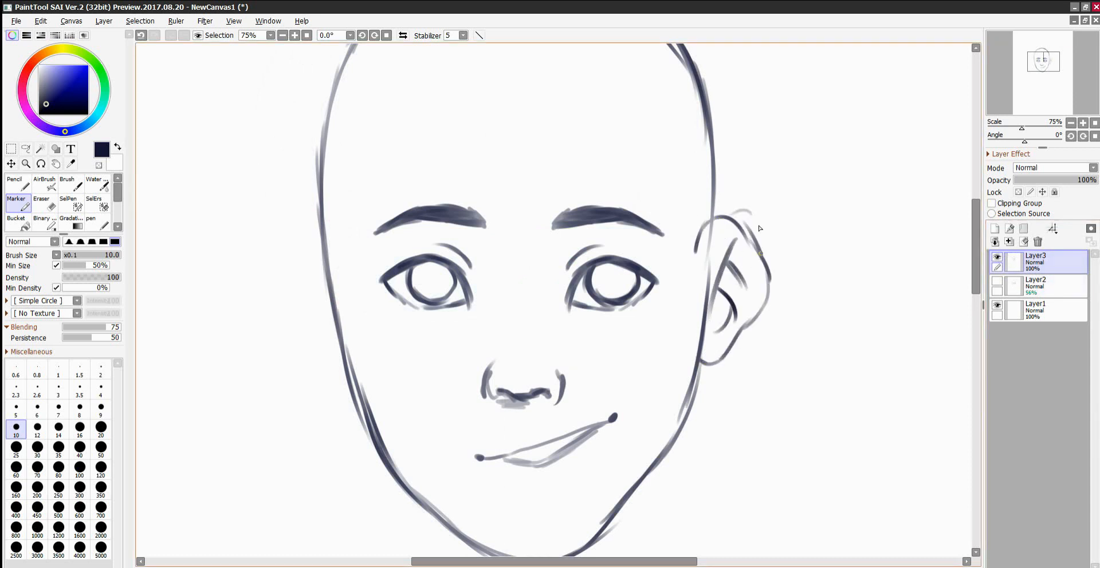
scroll(969, 211, "up", 3)
mouse_move(298, 318)
left_mouse_down()
mouse_move(268, 387)
mouse_move(324, 453)
mouse_move(288, 404)
mouse_move(302, 320)
mouse_move(327, 312)
mouse_move(334, 403)
left_mouse_up()
mouse_move(312, 360)
left_mouse_down()
mouse_move(302, 401)
mouse_move(334, 432)
left_mouse_up()
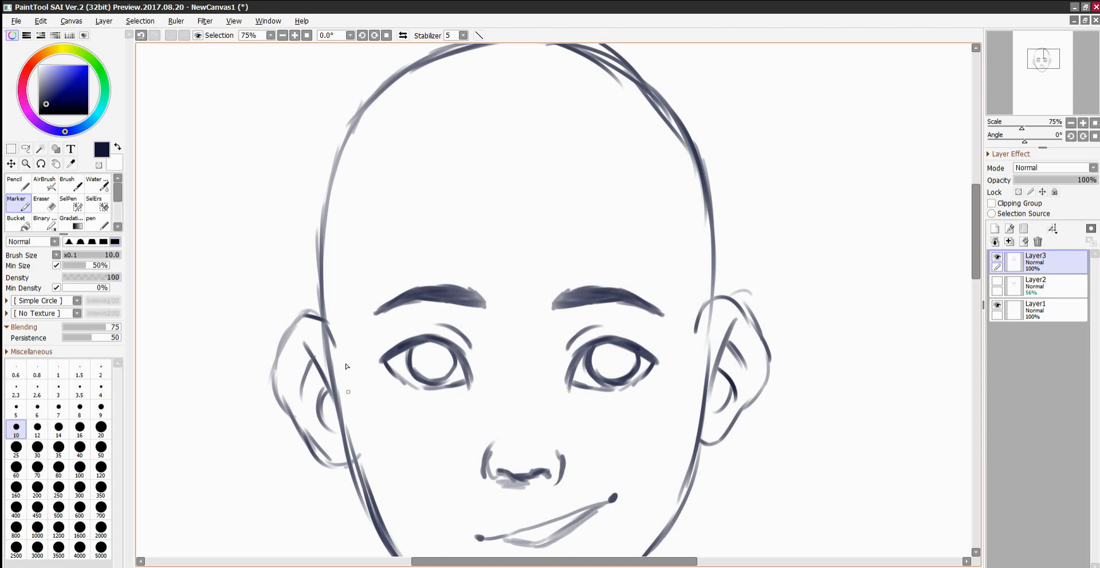
Draw the fringe strands falling from the crown over the middle and right of the forehead to the right ear.
mouse_move(486, 90)
left_mouse_down()
mouse_move(501, 282)
mouse_move(542, 349)
left_mouse_up()
left_click_drag(526, 227, 556, 353)
left_click_drag(531, 249, 645, 312)
left_click_drag(610, 230, 678, 316)
left_click_drag(581, 190, 684, 297)
mouse_move(678, 299)
left_mouse_down()
mouse_move(698, 370)
mouse_move(711, 262)
left_mouse_up()
Draw the outer hair contour from the crown tufts over the top and down the right side to the ear.
left_click_drag(976, 236, 975, 213)
mouse_move(478, 221)
left_mouse_down()
mouse_move(416, 191)
mouse_move(496, 126)
left_mouse_up()
left_click_drag(541, 132, 583, 102)
mouse_move(583, 102)
left_mouse_down()
mouse_move(562, 141)
mouse_move(708, 185)
mouse_move(764, 267)
left_mouse_up()
mouse_move(769, 269)
left_mouse_down()
mouse_move(759, 280)
mouse_move(811, 336)
left_mouse_up()
left_click_drag(802, 342, 769, 396)
left_click_drag(763, 401, 798, 425)
mouse_move(781, 429)
left_mouse_down()
mouse_move(744, 394)
mouse_move(757, 415)
left_mouse_up()
Draw the left fringe strand and the curly outer hair contour from the left ear up to the crown.
left_click_drag(477, 218, 344, 481)
left_click_drag(318, 401, 270, 441)
mouse_move(297, 412)
left_mouse_down()
mouse_move(299, 285)
mouse_move(324, 272)
left_mouse_up()
mouse_move(306, 270)
left_mouse_down()
mouse_move(374, 196)
mouse_move(375, 120)
left_mouse_up()
left_click_drag(377, 123, 476, 116)
mouse_move(484, 108)
left_mouse_down()
mouse_move(507, 79)
mouse_move(538, 115)
left_mouse_up()
Erase the skull outline and stray lines showing inside the hair.
key("e")
mouse_move(383, 206)
left_mouse_down()
mouse_move(343, 262)
mouse_move(330, 311)
mouse_move(349, 310)
mouse_move(403, 205)
left_mouse_up()
mouse_move(405, 188)
left_mouse_down()
mouse_move(470, 172)
mouse_move(608, 181)
mouse_move(665, 258)
mouse_move(712, 401)
left_mouse_up()
left_click(101, 424)
Draw the inner locks of hair with the Marker, from the parting down both sides of the head.
left_click(18, 203)
mouse_move(449, 153)
left_mouse_down()
mouse_move(423, 201)
mouse_move(585, 193)
left_mouse_up()
mouse_move(631, 208)
left_mouse_down()
mouse_move(660, 238)
mouse_move(688, 301)
left_mouse_up()
left_click_drag(695, 297, 758, 376)
left_click_drag(753, 372, 774, 412)
mouse_move(434, 217)
left_mouse_down()
mouse_move(349, 271)
mouse_move(299, 353)
left_mouse_up()
mouse_move(326, 330)
left_mouse_down()
mouse_move(322, 386)
mouse_move(303, 400)
left_mouse_up()
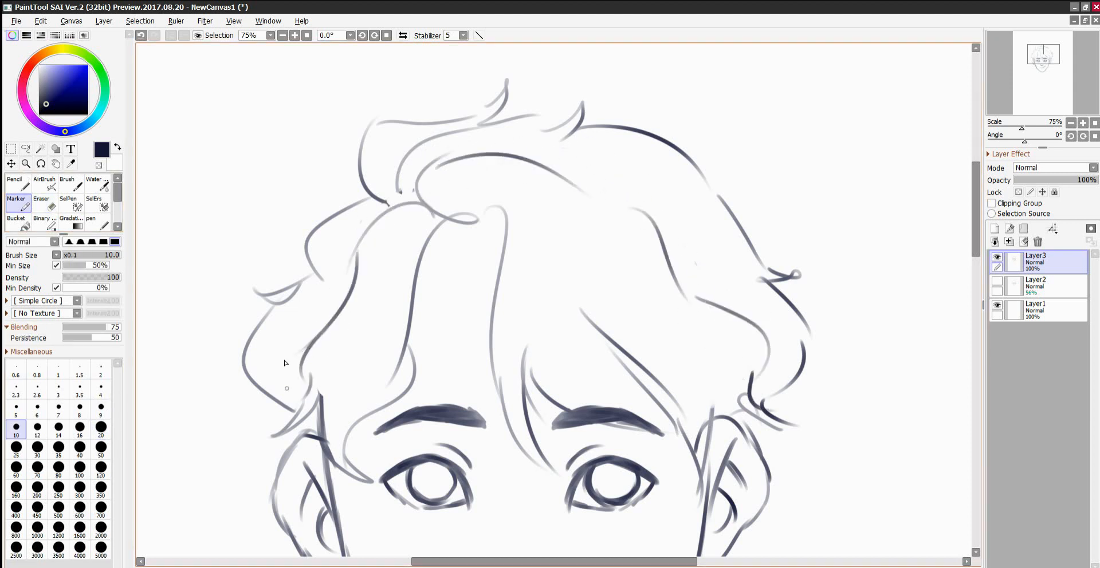
left_click_drag(975, 195, 972, 233)
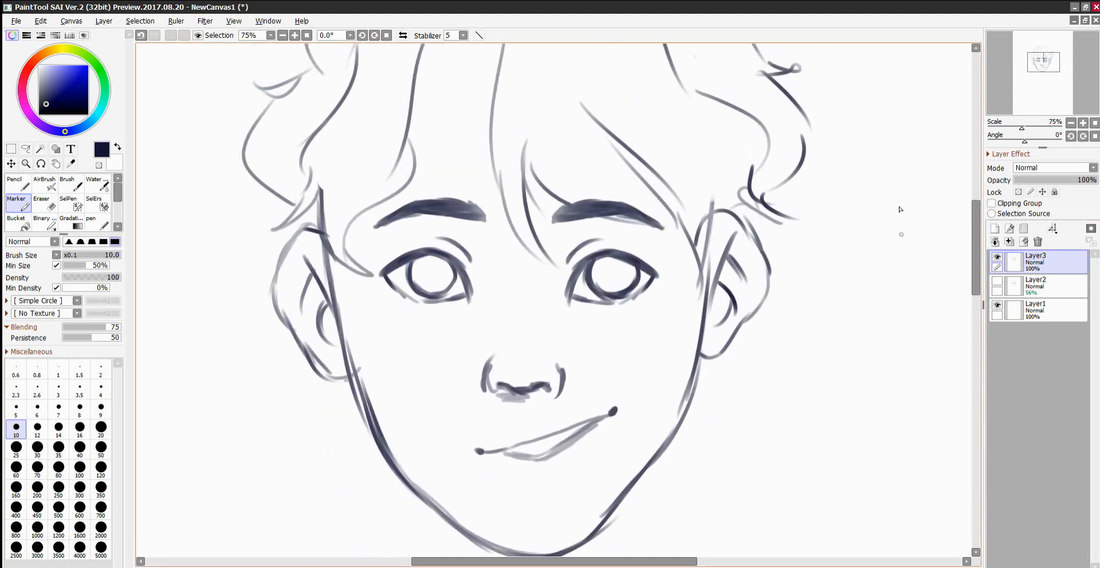
Draw the shadow crease beneath the lower lip and refine the curl ends above the left ear.
mouse_move(531, 483)
left_mouse_down()
mouse_move(549, 489)
mouse_move(573, 472)
left_mouse_up()
left_click_drag(308, 224, 288, 231)
left_click_drag(267, 189, 286, 219)
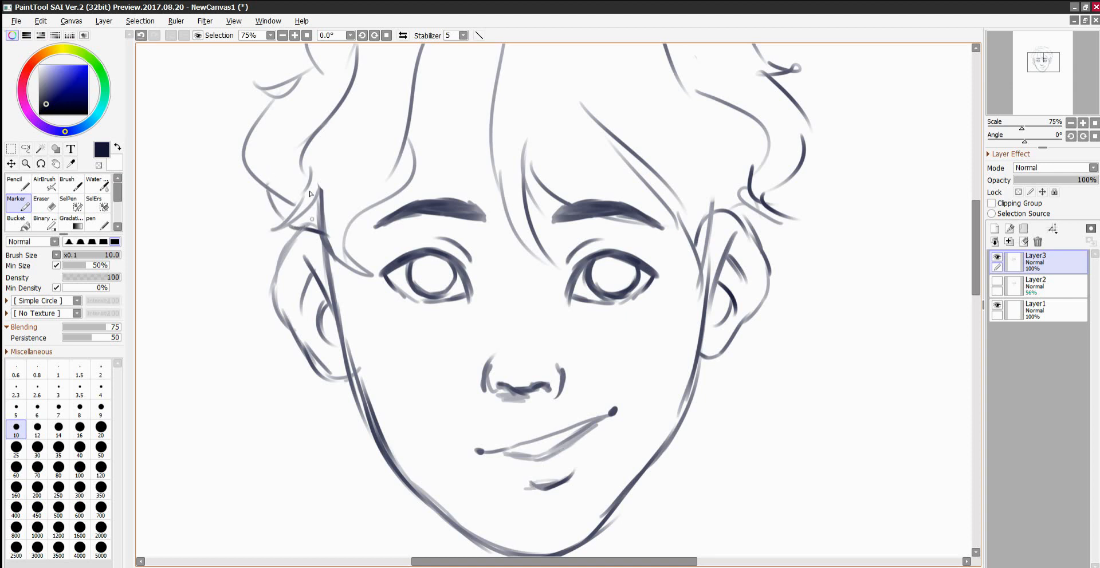
Add thin inner strands to the fringe over the middle of the forehead.
left_click_drag(975, 247, 975, 228)
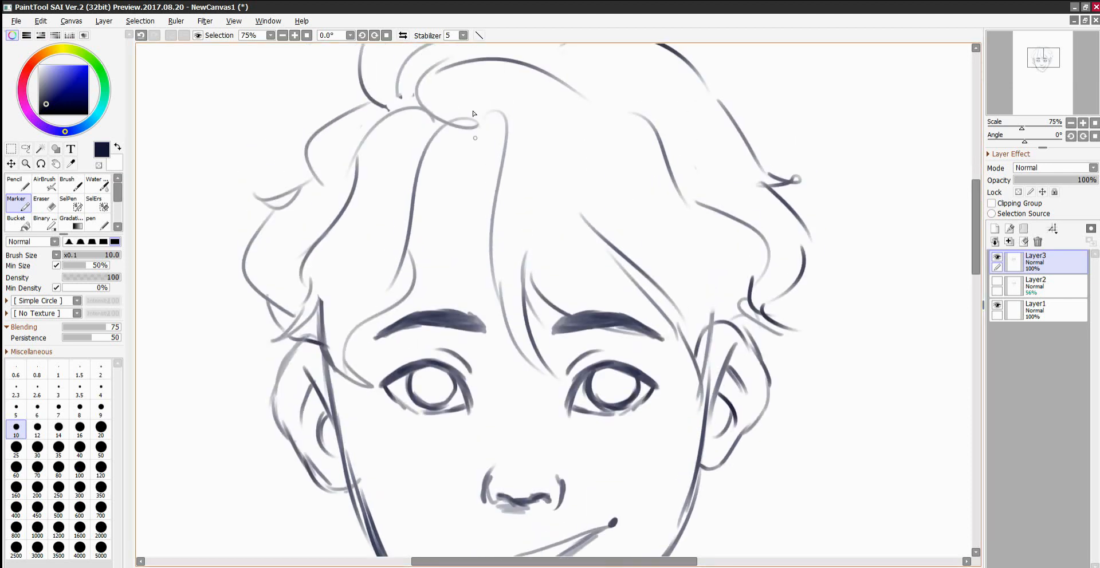
left_click_drag(448, 214, 460, 261)
mouse_move(464, 263)
left_mouse_down()
mouse_move(486, 197)
mouse_move(473, 227)
mouse_move(504, 301)
left_mouse_up()
Lasso the mouth and chin crease, rotate them clockwise until nearly level, and move them left to centre them under the nose.
left_click_drag(976, 202, 967, 227)
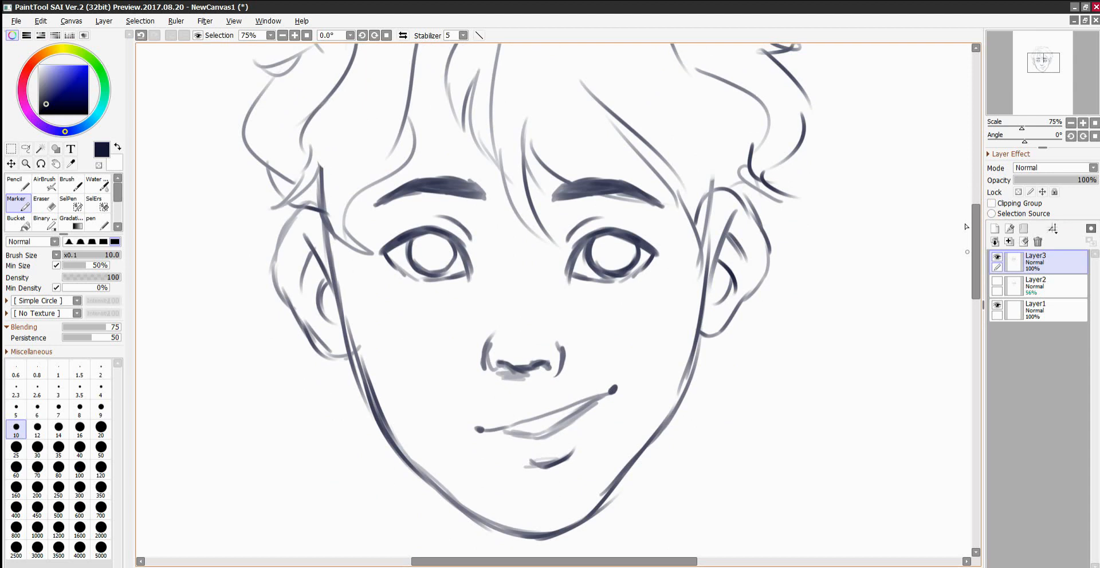
left_click(26, 148)
mouse_move(439, 437)
left_mouse_down()
mouse_move(554, 378)
mouse_move(636, 412)
mouse_move(471, 448)
mouse_move(453, 437)
left_mouse_up()
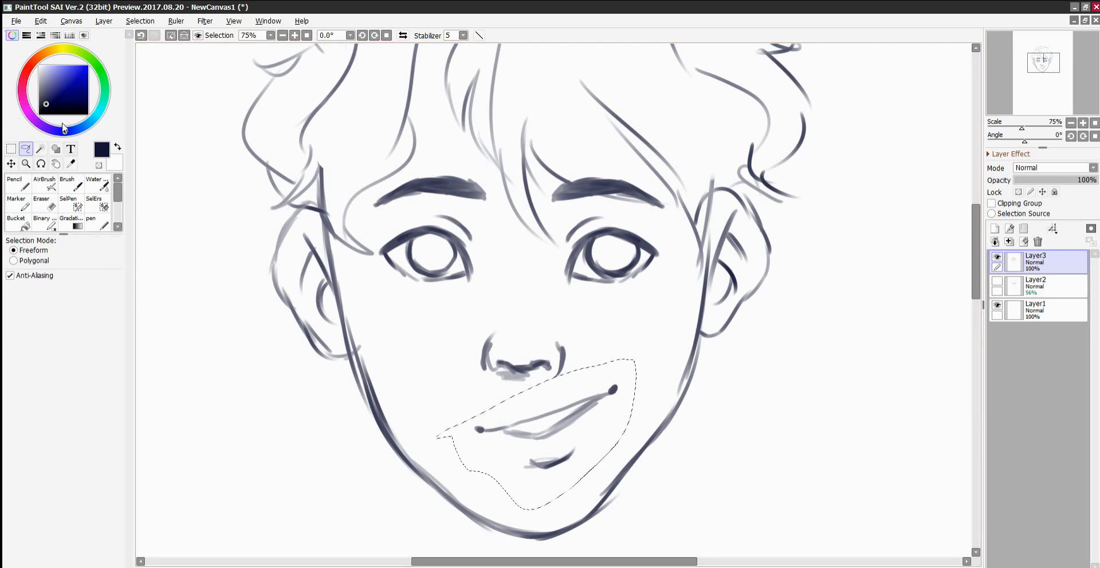
key("ctrl+t")
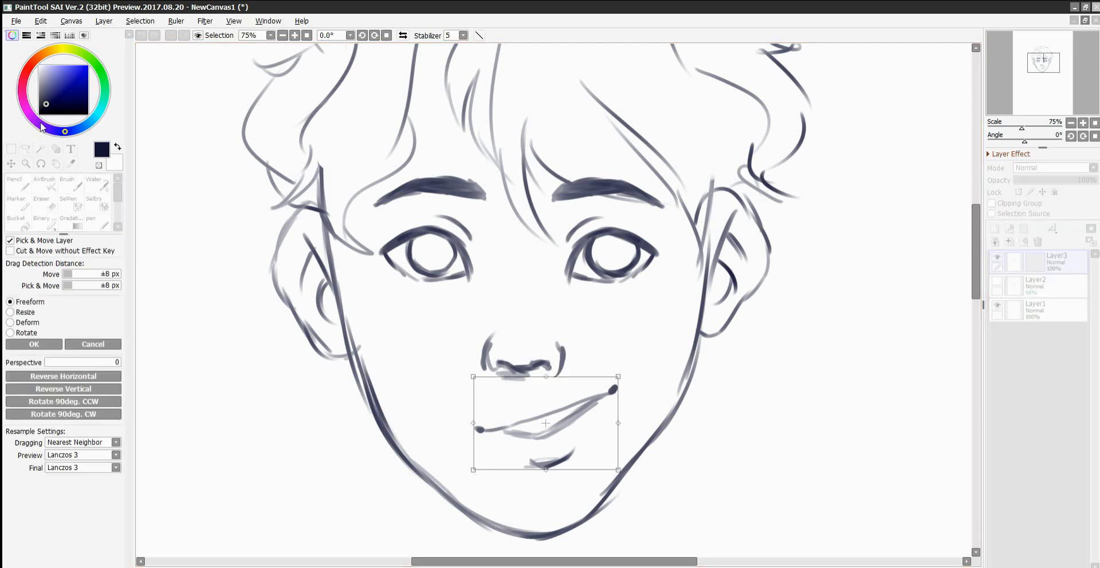
left_click_drag(639, 330, 662, 373)
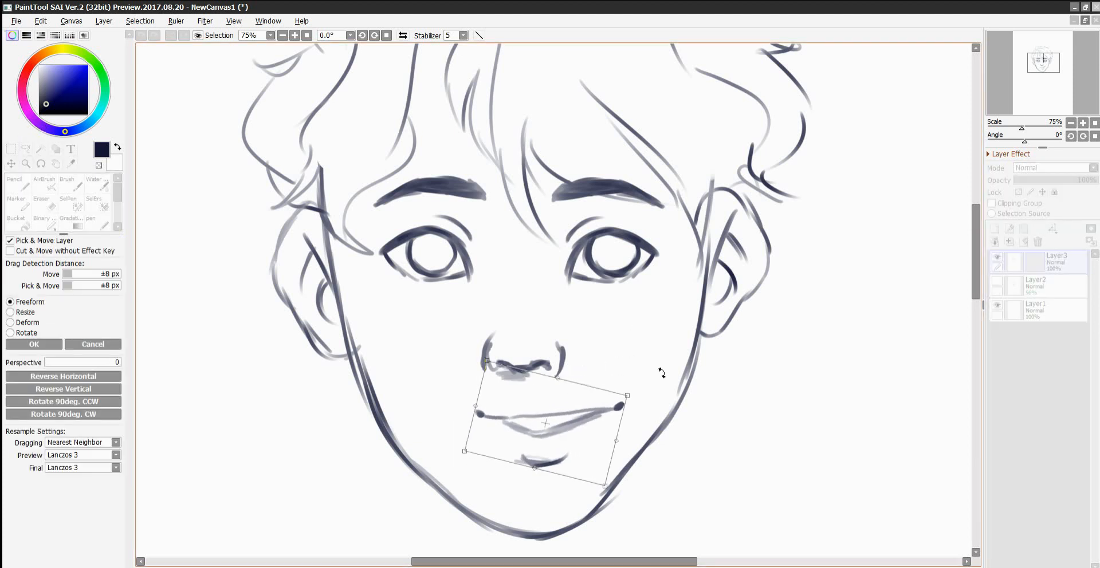
left_click_drag(594, 394, 577, 399)
left_click_drag(647, 371, 658, 346)
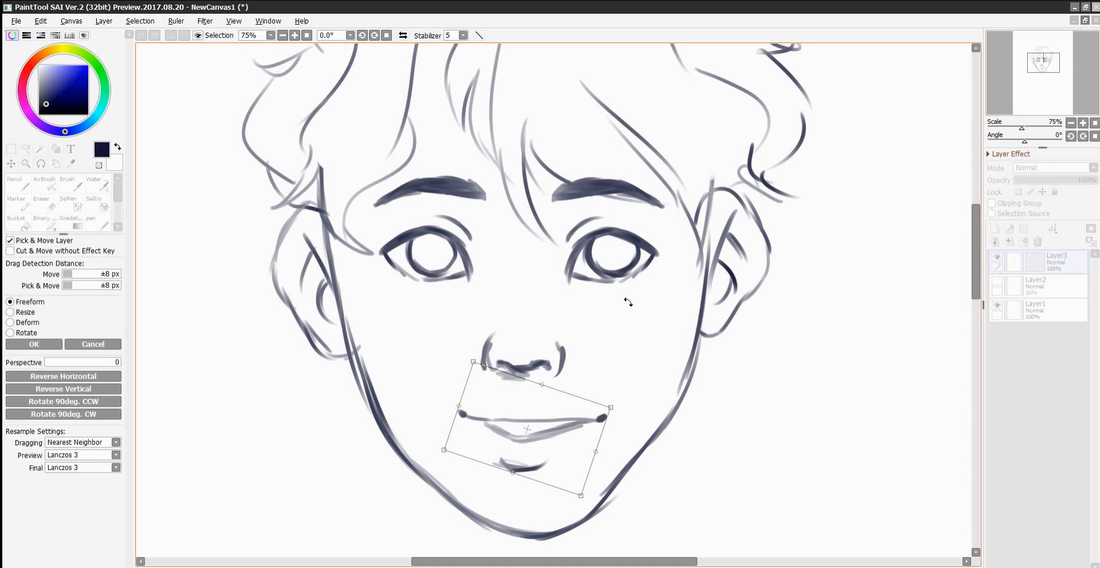
key("Return")
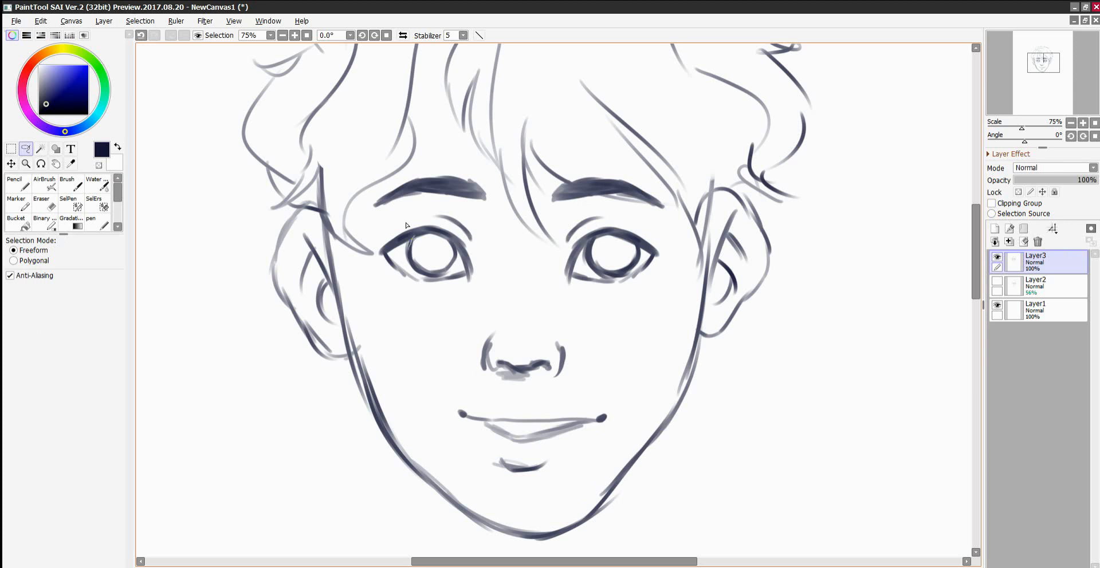
left_click_drag(415, 241, 419, 267)
left_click(438, 264)
Draw the neck, shoulder and collar lines below the jaw with the Marker.
scroll(585, 139, "down", 3)
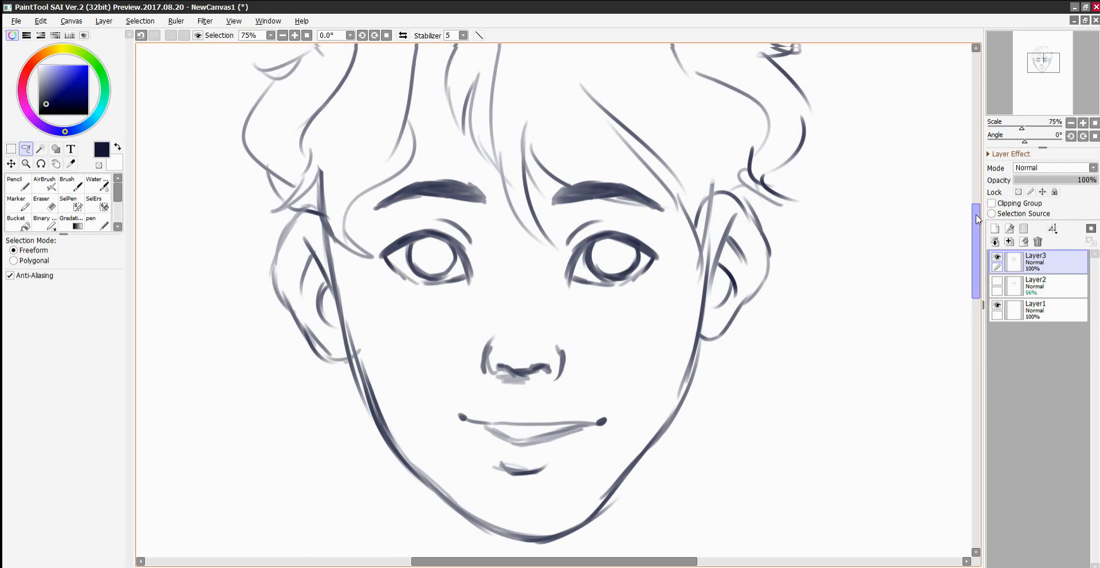
left_click(18, 203)
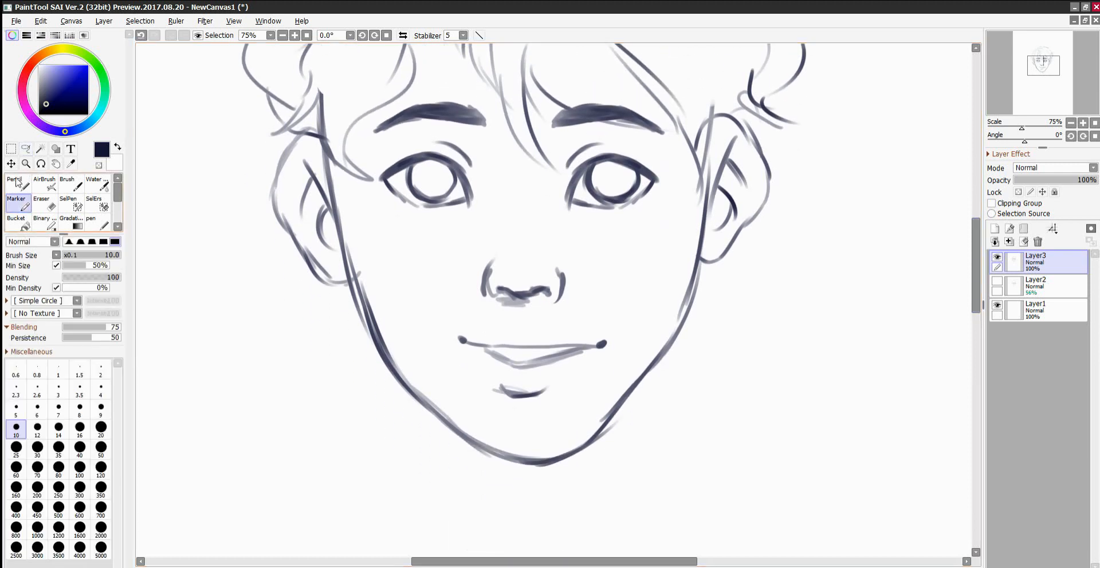
left_click_drag(475, 441, 483, 492)
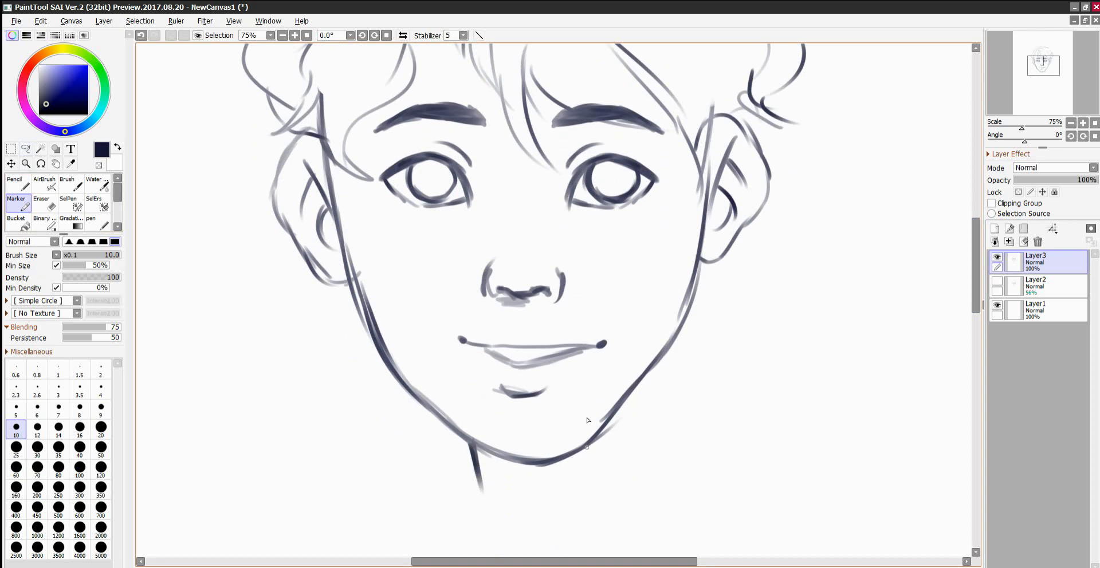
left_click_drag(624, 401, 633, 503)
left_click_drag(479, 479, 494, 530)
left_click_drag(476, 493, 426, 523)
left_click_drag(630, 469, 707, 512)
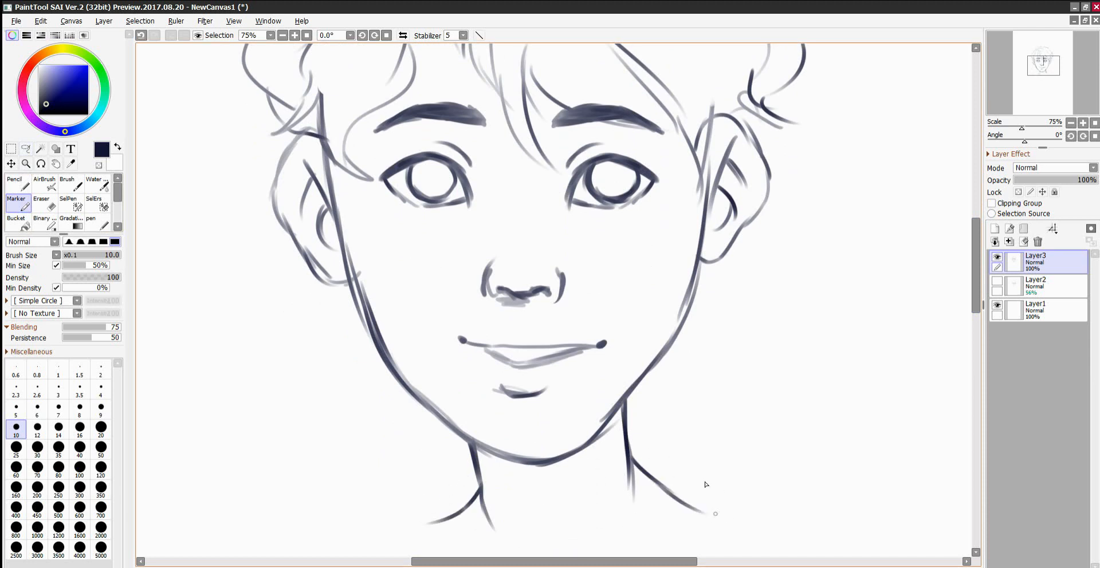
left_click_drag(437, 524, 471, 553)
left_click_drag(708, 514, 665, 555)
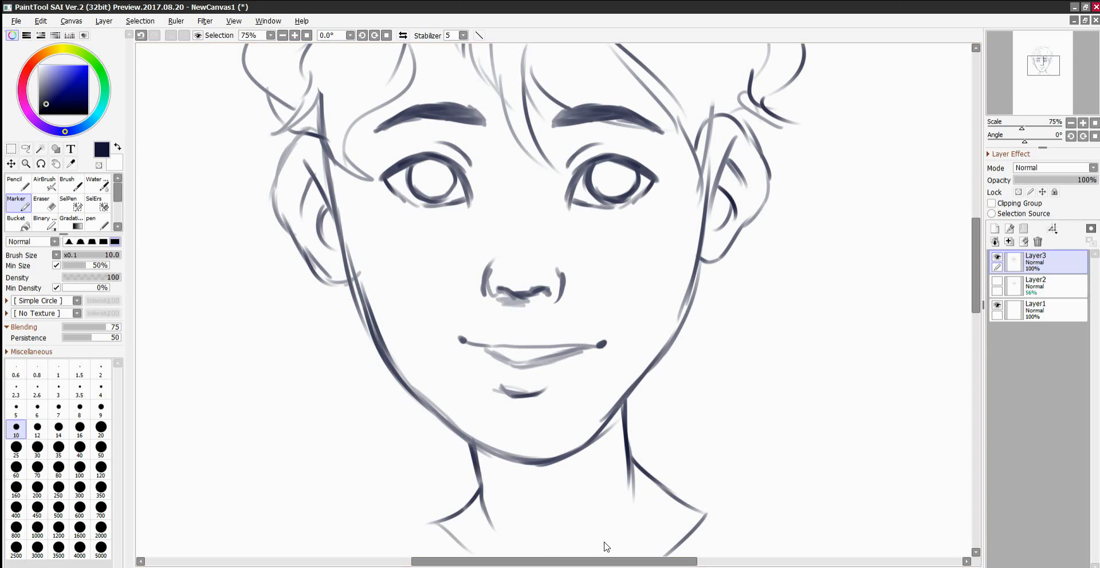
Lasso the mouth again, tilt it slightly counter-clockwise, raise it a little towards the nose, and deselect.
left_click(26, 148)
mouse_move(508, 411)
left_mouse_down()
mouse_move(633, 333)
mouse_move(507, 412)
left_mouse_up()
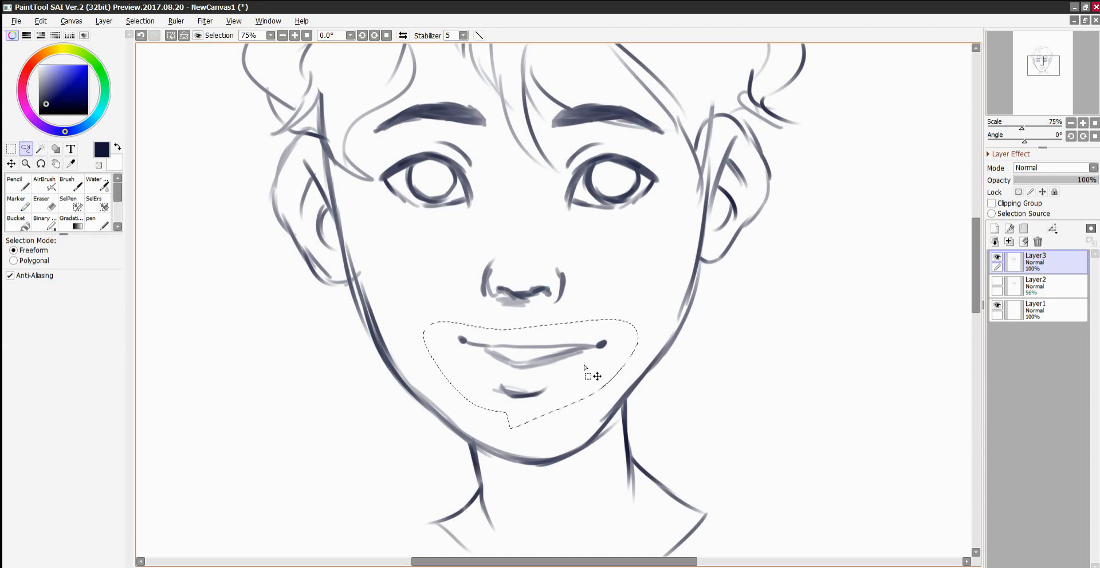
key("ctrl+t")
left_click_drag(714, 321, 660, 303)
left_click_drag(545, 365, 545, 355)
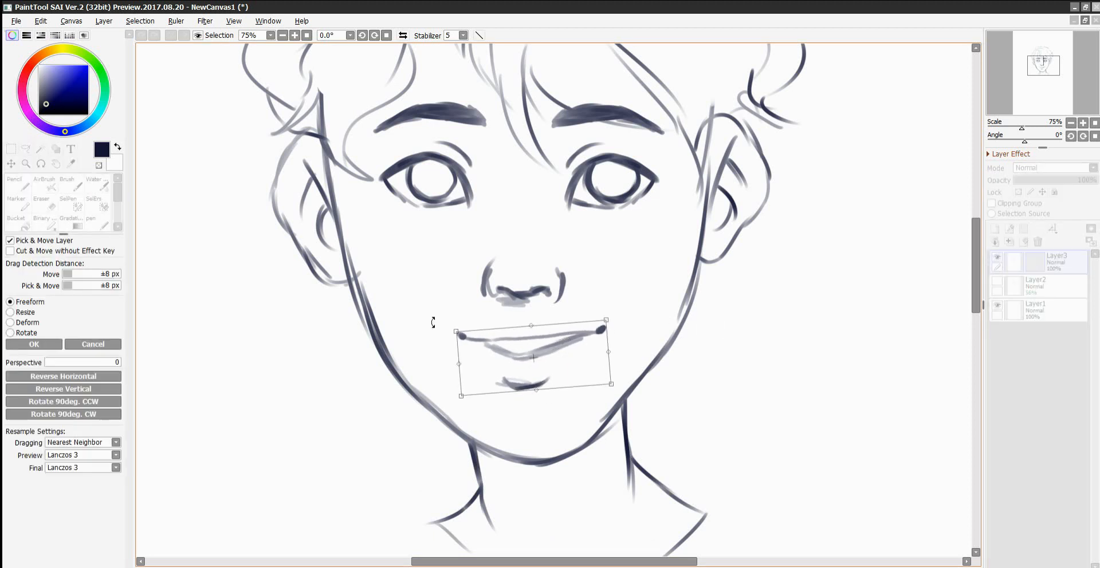
left_click(51, 344)
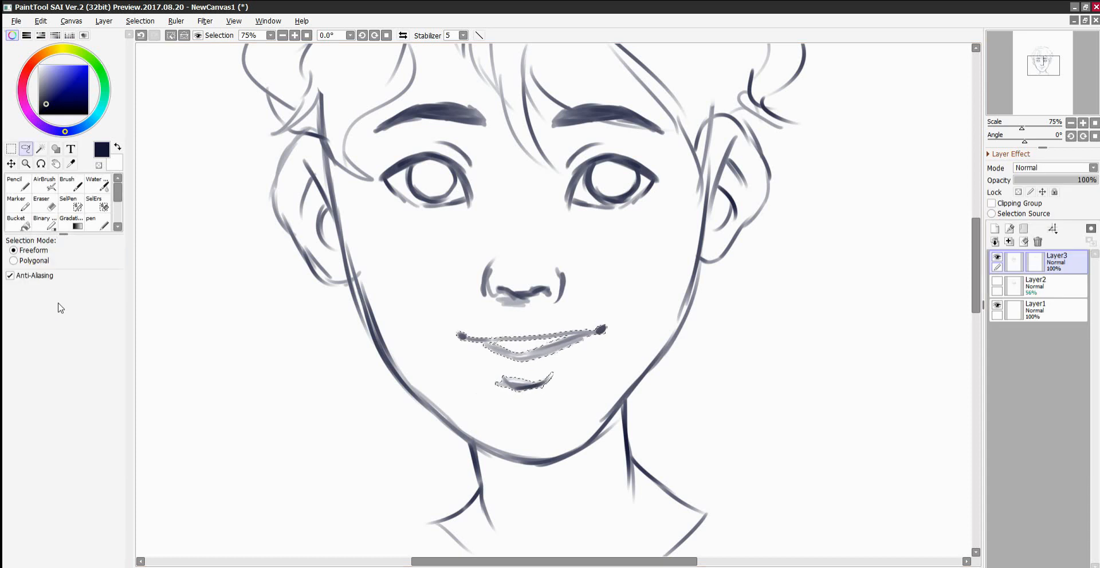
key("ctrl+d")
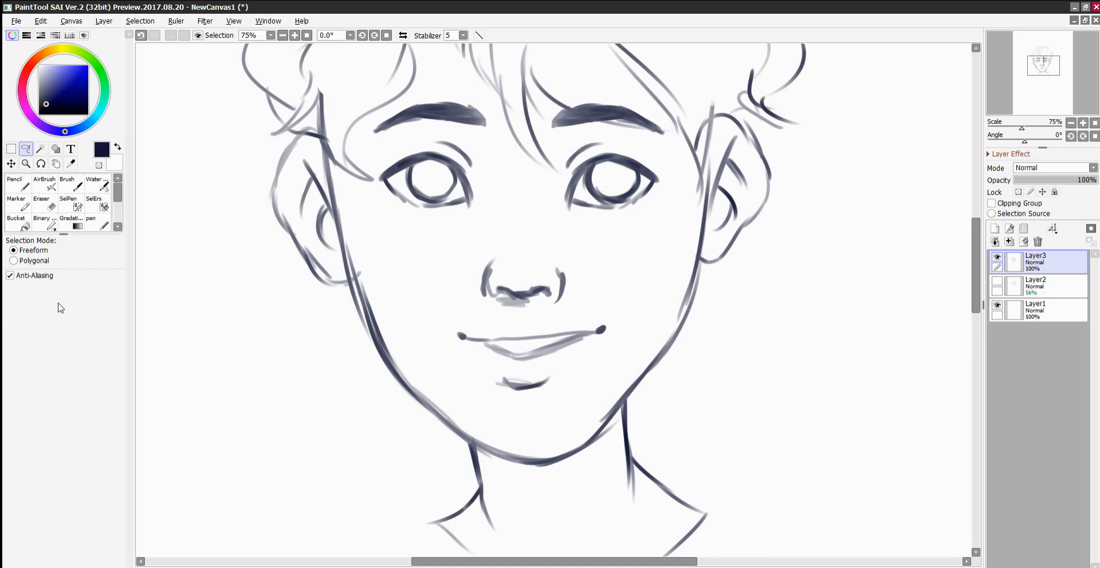
Create a new layer directly beneath the line art and choose a light peach colour for the skin.
left_click(1024, 285)
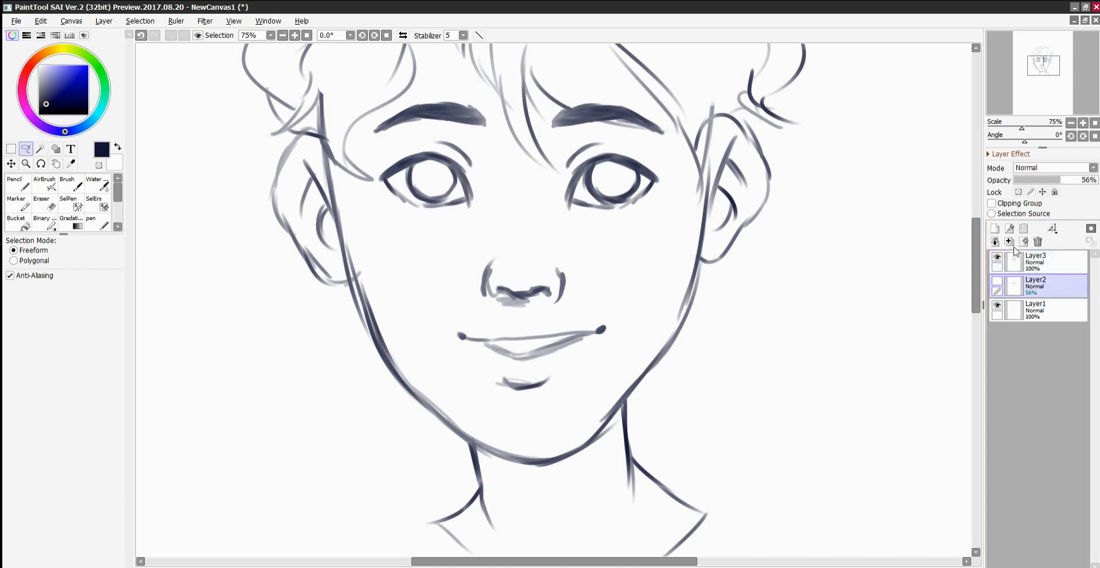
left_click(1010, 243)
left_click_drag(976, 220, 978, 203)
mouse_move(45, 75)
left_mouse_down()
mouse_move(42, 40)
mouse_move(49, 69)
left_mouse_up()
left_click(45, 52)
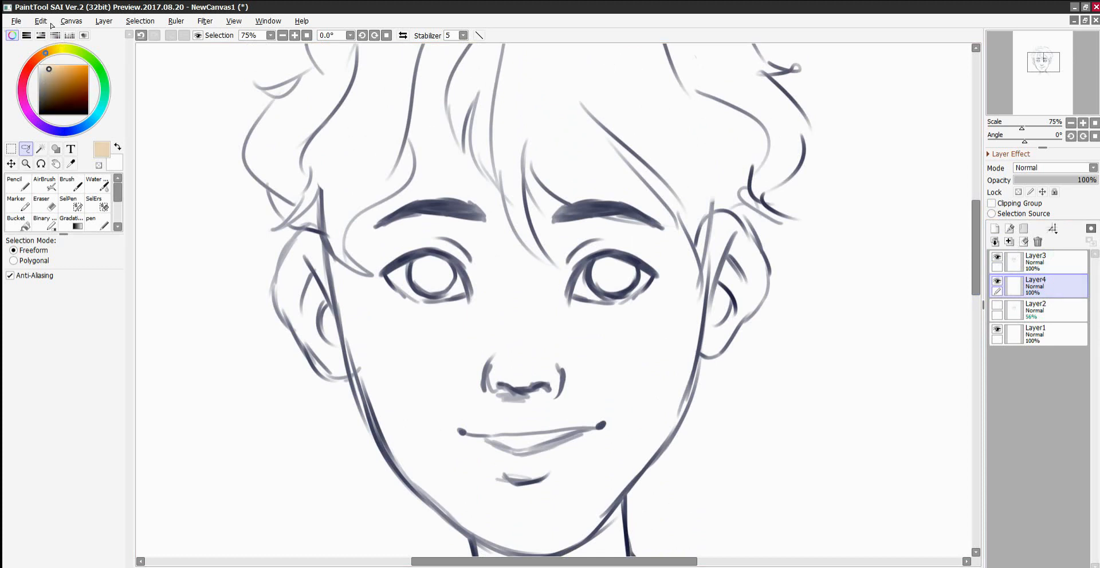
left_click(53, 69)
left_click(43, 55)
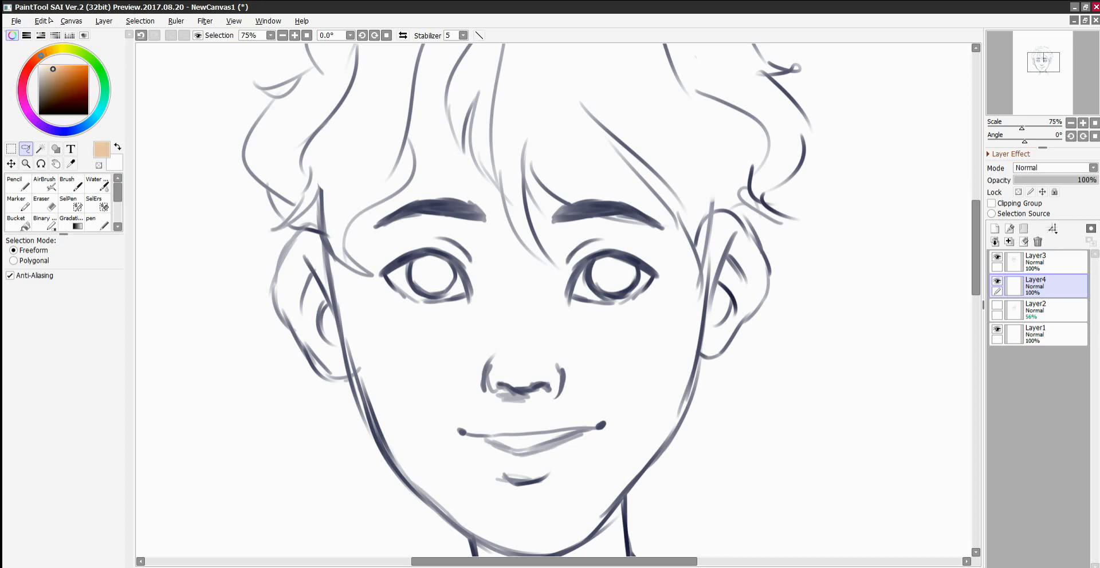
Shift the colour to a pinker skin tone and start blocking in the middle of the face with a size 50 Pencil.
left_click(15, 181)
mouse_move(458, 229)
left_mouse_down()
mouse_move(530, 249)
mouse_move(559, 304)
left_mouse_up()
left_click(49, 70)
left_click(35, 60)
left_click(101, 457)
mouse_move(459, 246)
left_mouse_down()
mouse_move(421, 401)
mouse_move(538, 258)
mouse_move(603, 381)
mouse_move(684, 263)
left_mouse_up()
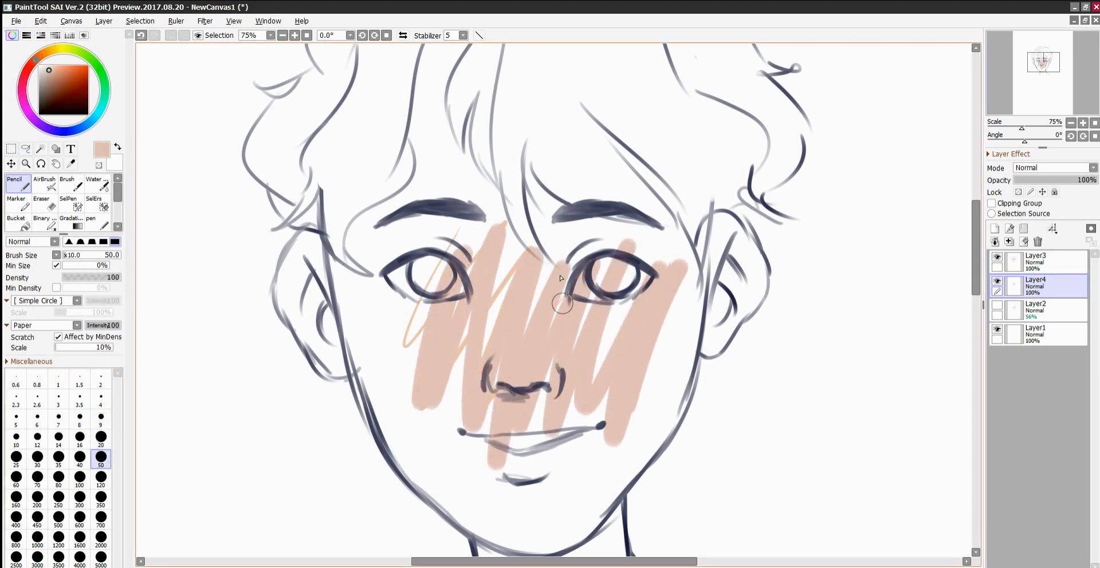
Fill the rest of the face, forehead, ears and neck with the skin tone using a size 120 Pencil.
left_click(101, 477)
mouse_move(441, 253)
left_mouse_down()
mouse_move(408, 241)
mouse_move(365, 313)
mouse_move(427, 496)
mouse_move(401, 120)
mouse_move(438, 60)
mouse_move(420, 123)
mouse_move(504, 247)
mouse_move(590, 138)
left_mouse_up()
mouse_move(501, 375)
left_mouse_down()
mouse_move(589, 103)
mouse_move(631, 261)
mouse_move(682, 304)
mouse_move(681, 243)
mouse_move(599, 321)
mouse_move(484, 366)
mouse_move(452, 409)
mouse_move(436, 472)
mouse_move(416, 472)
mouse_move(456, 510)
mouse_move(487, 437)
mouse_move(528, 459)
mouse_move(501, 515)
mouse_move(570, 505)
mouse_move(562, 428)
mouse_move(578, 507)
mouse_move(567, 527)
mouse_move(624, 448)
mouse_move(667, 359)
mouse_move(666, 390)
left_mouse_up()
mouse_move(700, 207)
left_mouse_down()
mouse_move(696, 229)
mouse_move(731, 255)
mouse_move(741, 230)
mouse_move(707, 295)
left_mouse_up()
mouse_move(314, 247)
left_mouse_down()
mouse_move(318, 223)
mouse_move(289, 287)
mouse_move(286, 344)
mouse_move(335, 366)
mouse_move(344, 286)
left_mouse_up()
left_click_drag(976, 239, 976, 270)
mouse_move(505, 390)
left_mouse_down()
mouse_move(511, 415)
mouse_move(541, 380)
mouse_move(592, 437)
mouse_move(596, 424)
mouse_move(458, 441)
mouse_move(644, 470)
mouse_move(665, 445)
mouse_move(649, 461)
left_mouse_up()
Paint the whites of both eyes with a size 50 Pencil and tidy their edges with the skin tone.
left_click(793, 342, "alt")
left_click(101, 438)
left_click(101, 458)
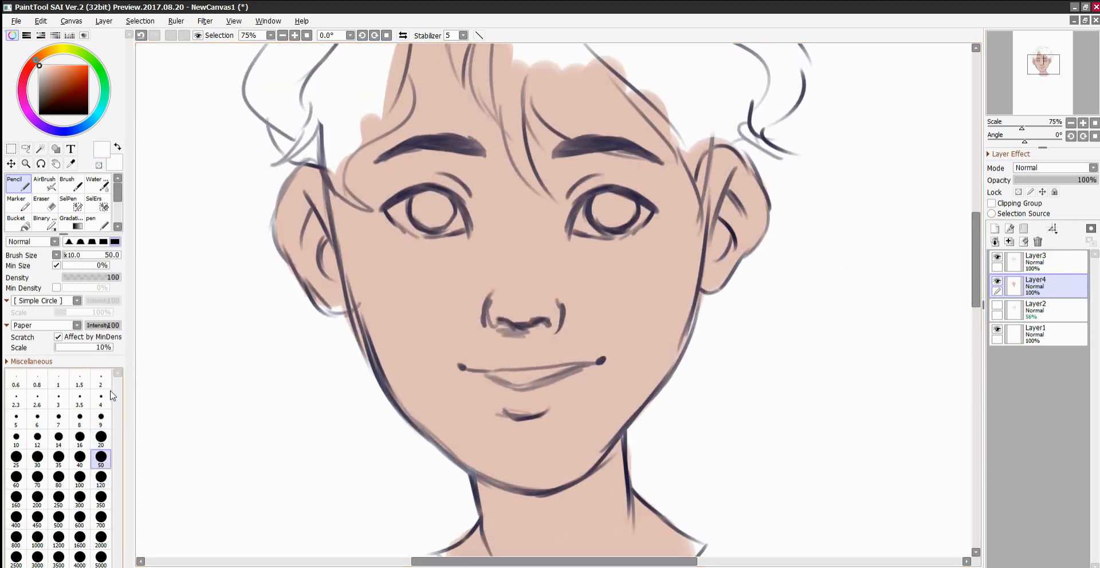
mouse_move(395, 220)
left_mouse_down()
mouse_move(419, 224)
mouse_move(399, 207)
mouse_move(414, 201)
mouse_move(445, 210)
mouse_move(421, 226)
mouse_move(450, 224)
left_mouse_up()
mouse_move(579, 227)
left_mouse_down()
mouse_move(622, 226)
mouse_move(614, 212)
mouse_move(640, 211)
mouse_move(631, 209)
left_mouse_up()
right_click(580, 259)
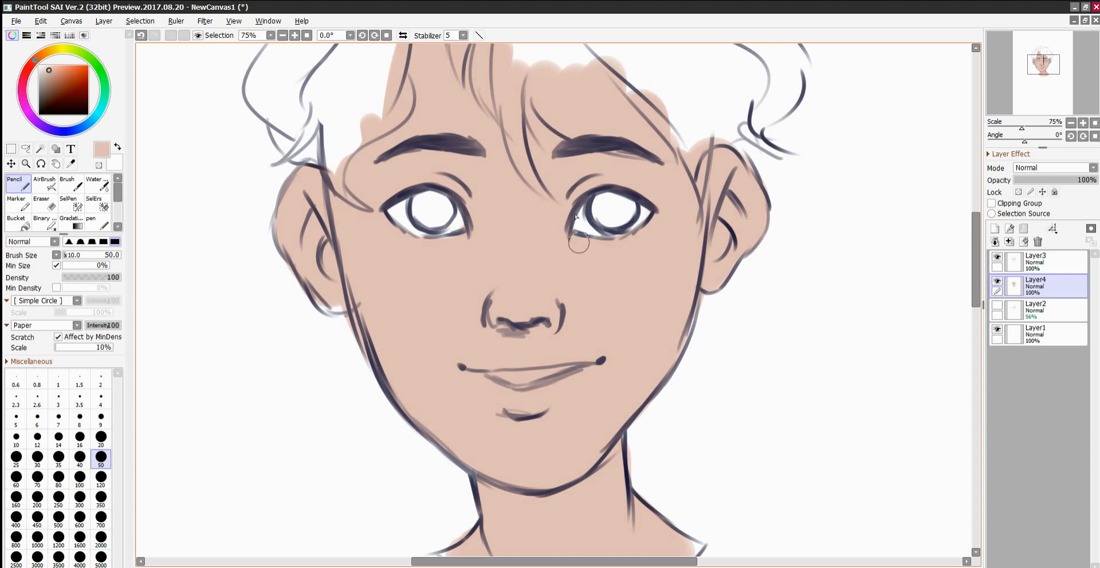
Fill the open mouth with white and touch up the skin tone around the left ear.
right_click(769, 318)
mouse_move(492, 375)
left_mouse_down()
mouse_move(576, 368)
mouse_move(492, 375)
mouse_move(510, 381)
left_mouse_up()
left_click_drag(975, 232, 976, 213)
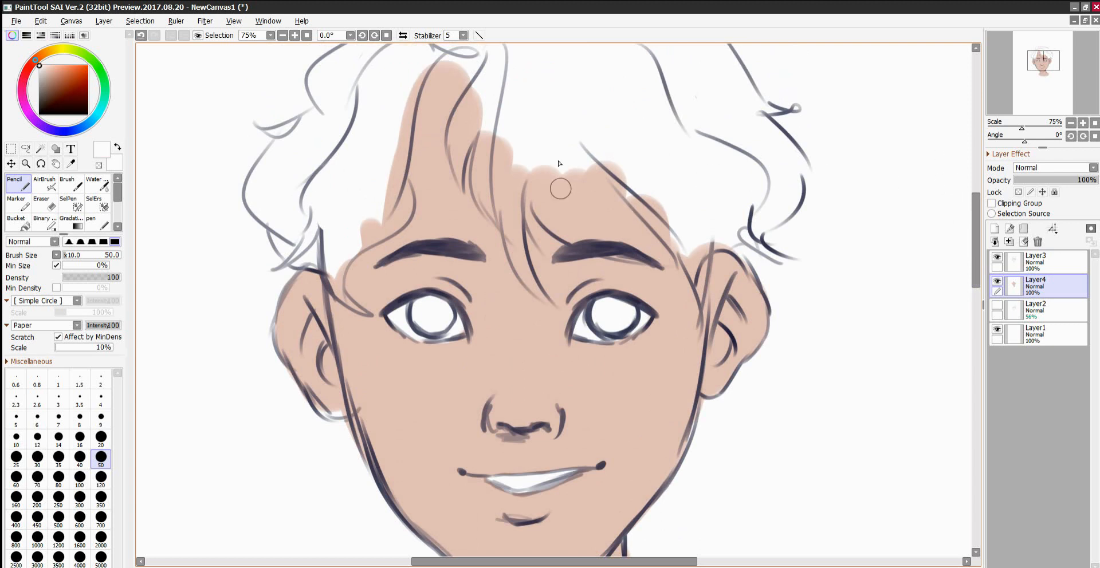
left_click(385, 363, "alt")
left_click_drag(340, 370, 309, 364)
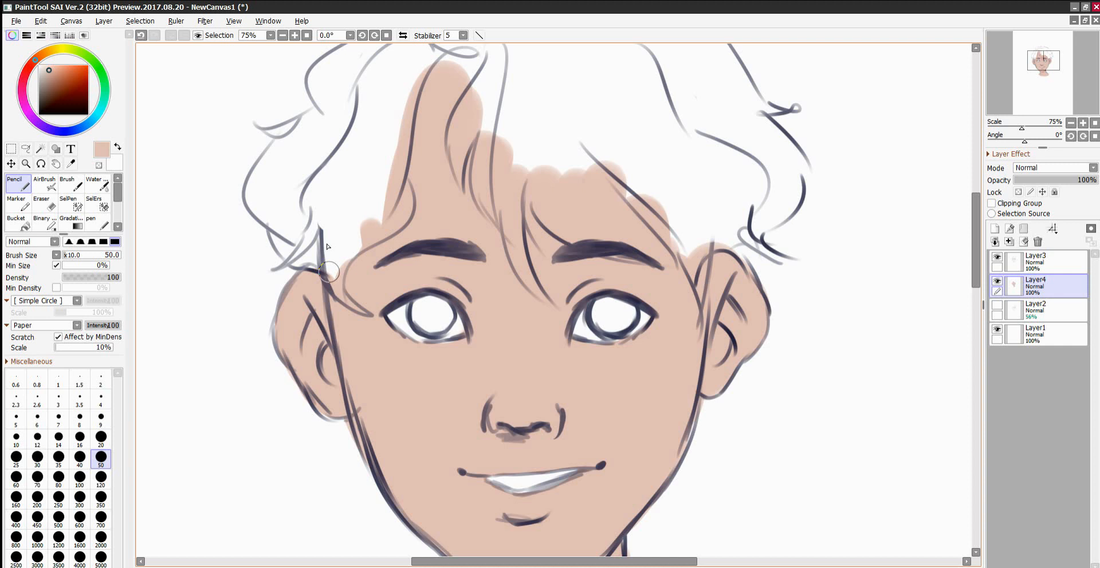
Paint both irises in an orange-brown colour.
left_click(66, 75)
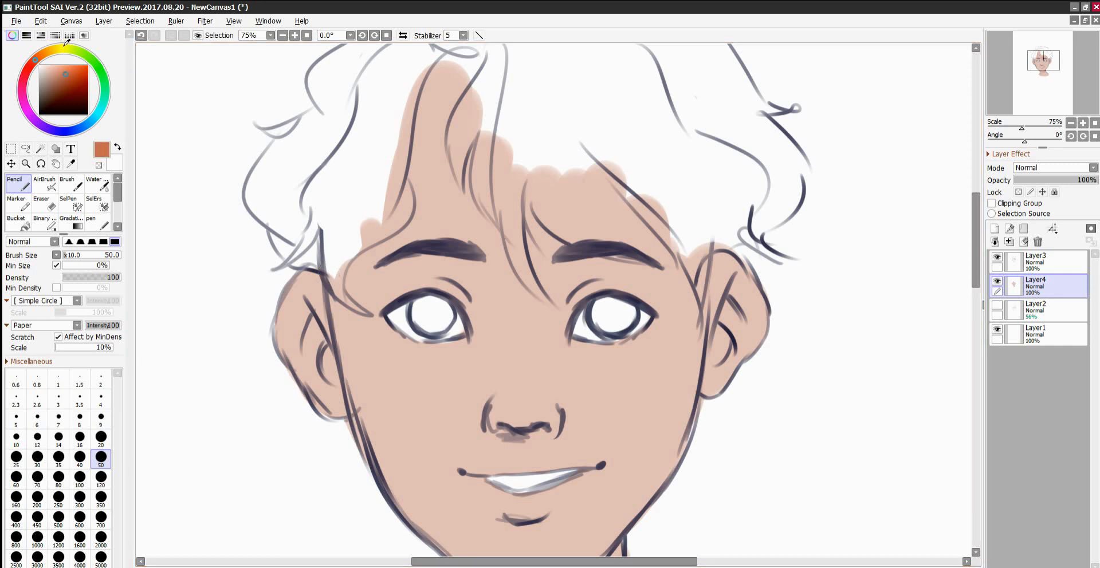
mouse_move(427, 315)
left_mouse_down()
mouse_move(424, 331)
mouse_move(435, 334)
mouse_move(442, 313)
left_mouse_up()
mouse_move(605, 306)
left_mouse_down()
mouse_move(615, 326)
mouse_move(610, 309)
mouse_move(629, 305)
left_mouse_up()
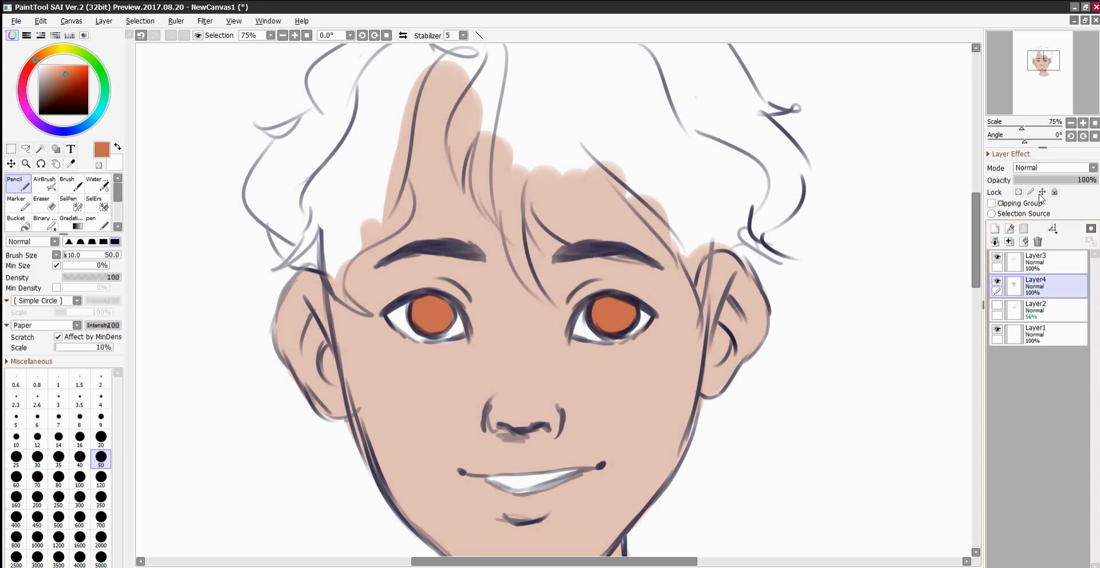
Lock the transparent pixels of the line art layer, Layer3.
left_click(1033, 257)
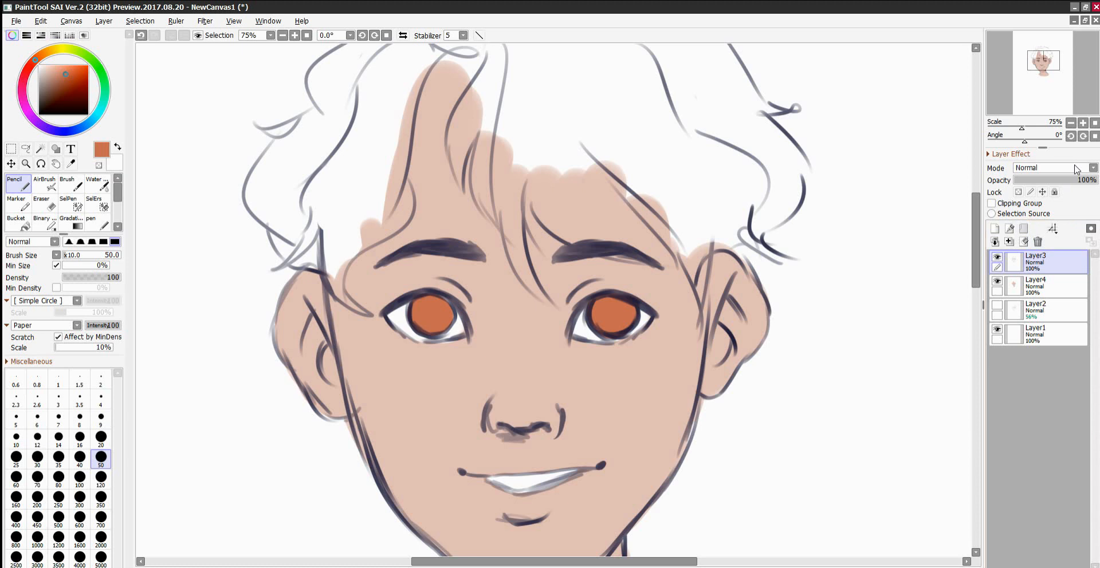
left_click(1018, 192)
Try recolouring the left ear and left jaw lines in a dark reddish brown.
left_click_drag(66, 81, 63, 88)
mouse_move(320, 305)
left_mouse_down()
mouse_move(290, 362)
mouse_move(296, 277)
mouse_move(278, 335)
mouse_move(328, 414)
left_mouse_up()
left_click_drag(324, 344, 319, 375)
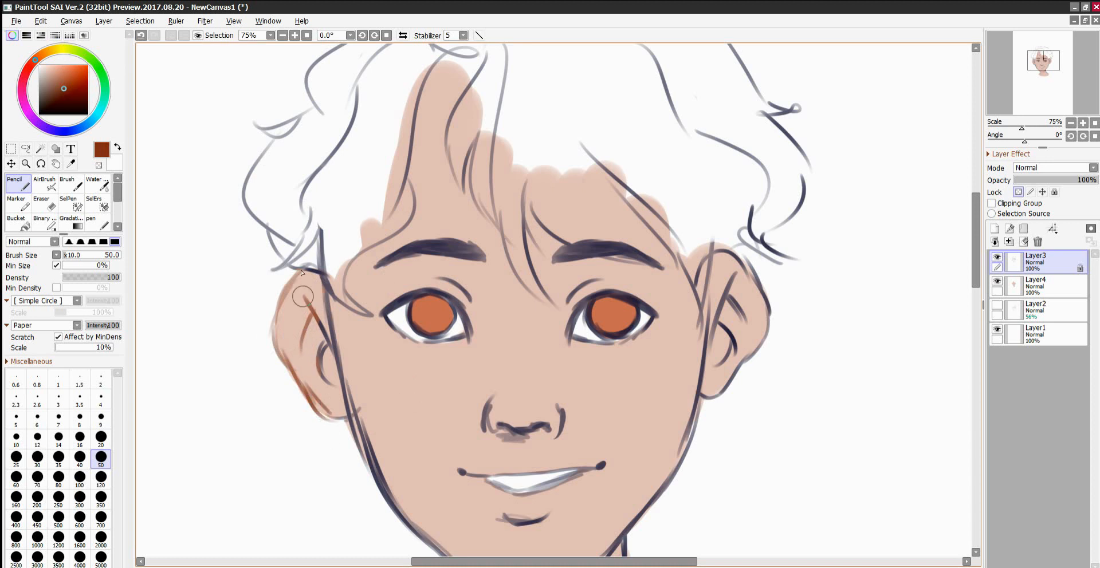
mouse_move(320, 264)
left_mouse_down()
mouse_move(352, 430)
mouse_move(361, 390)
mouse_move(321, 378)
mouse_move(349, 399)
mouse_move(395, 504)
left_mouse_up()
left_click_drag(395, 504, 383, 391)
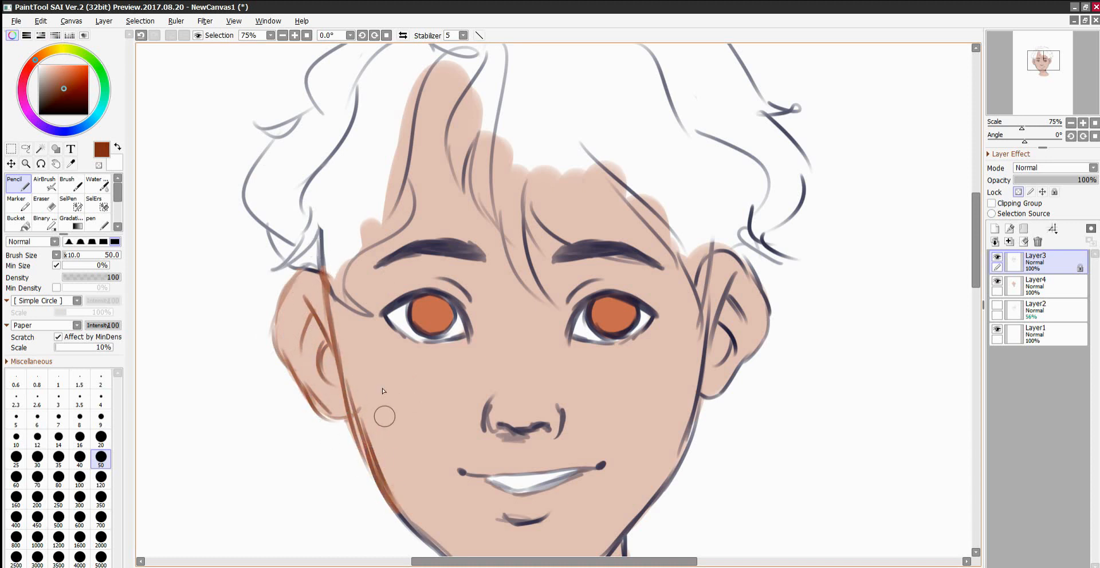
Undo the brown recolouring of the ear and jaw lines.
left_click(1060, 168)
left_click(1041, 188)
left_click(1042, 166)
left_click(1037, 158)
left_click(1018, 192)
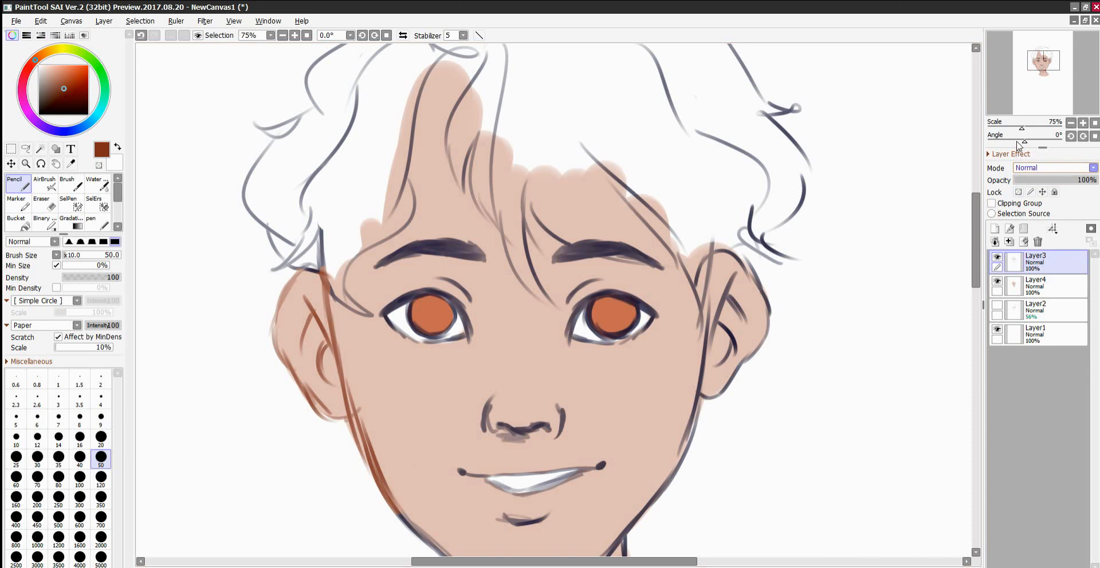
left_click(141, 35)
left_click(141, 36)
left_click(141, 36)
Paint dark crimson pupils in the centres of both irises on Layer4 with the Pencil at size 50.
left_click_drag(976, 198, 962, 185)
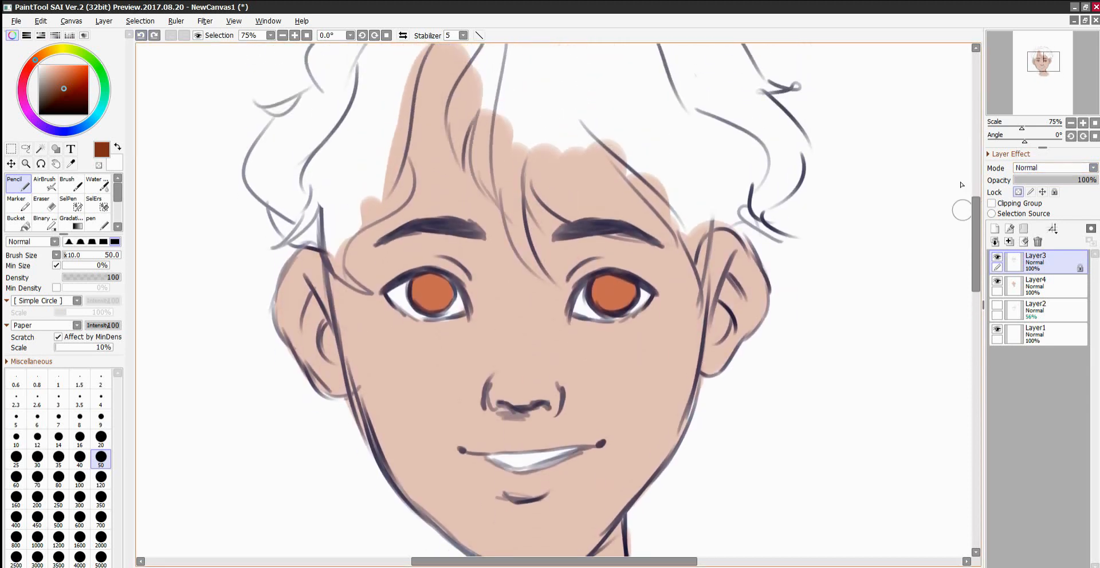
left_click(427, 289, "alt")
left_click_drag(33, 39, 24, 47)
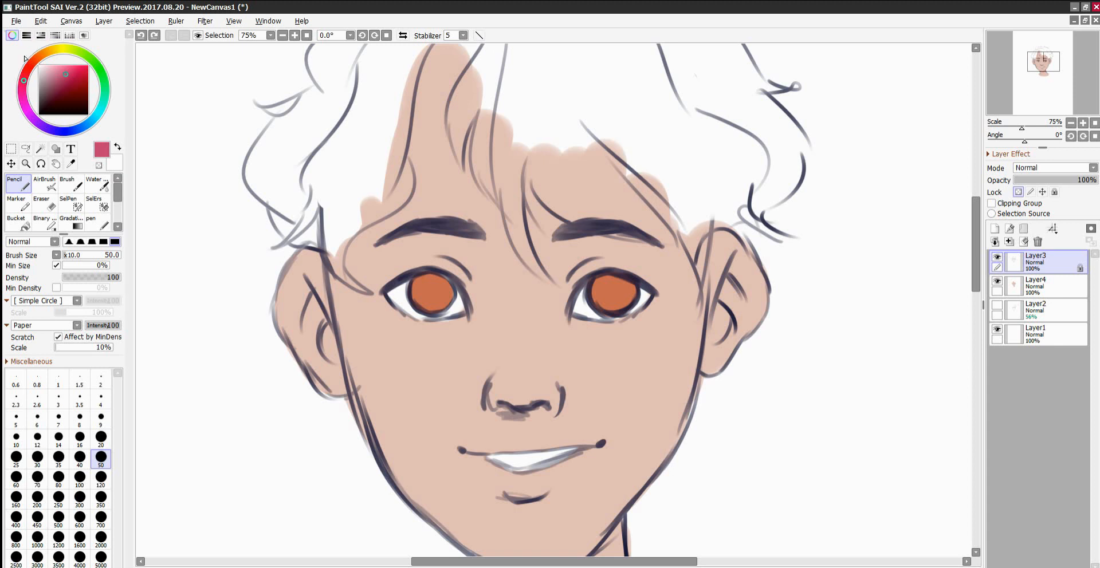
left_click(64, 59)
left_click_drag(66, 59, 62, 59)
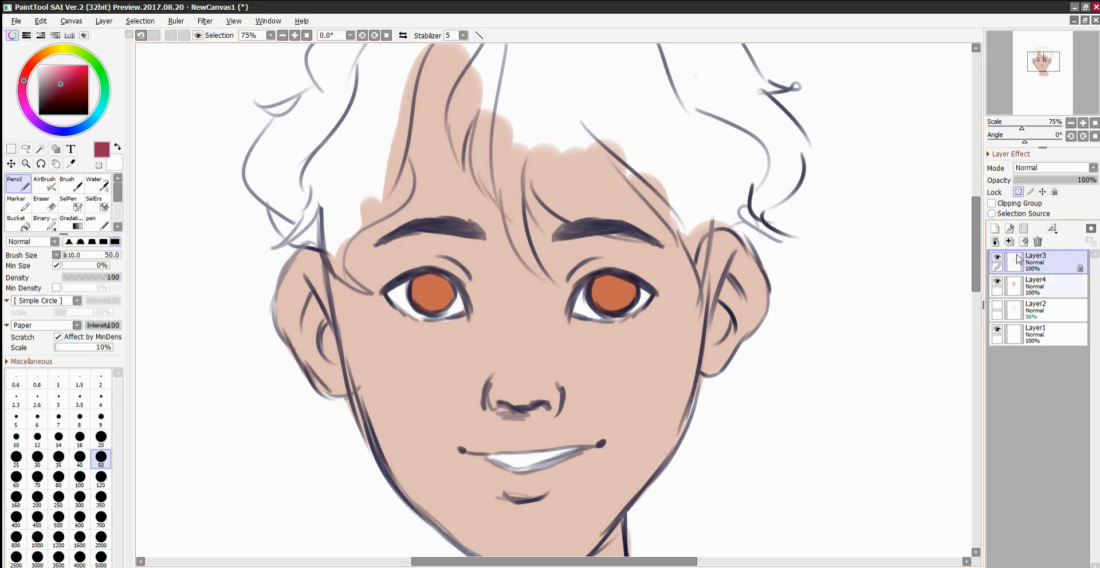
left_click(1037, 285)
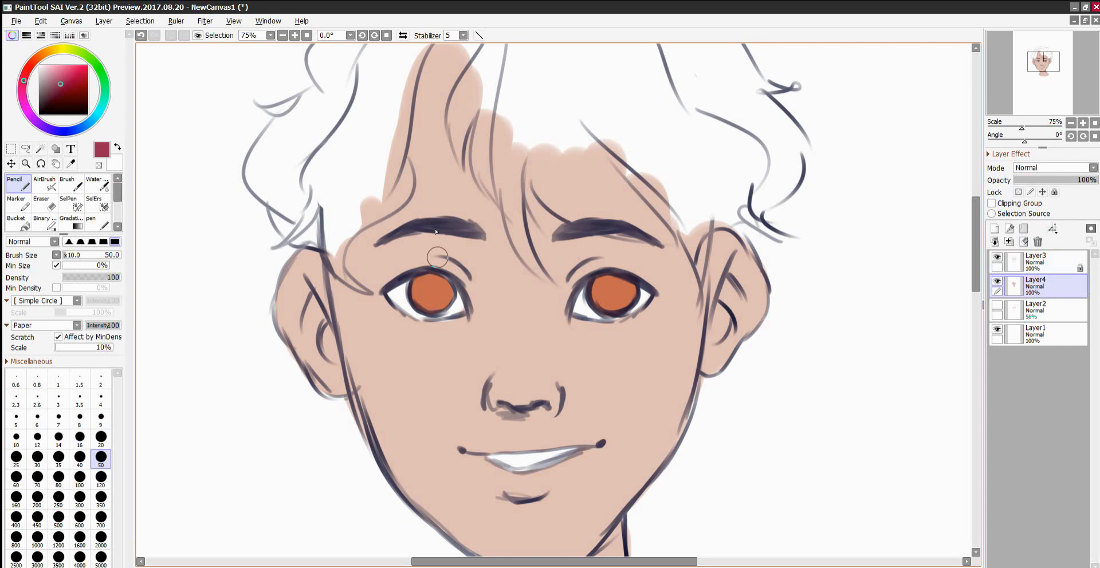
left_click_drag(429, 290, 432, 293)
left_click_drag(610, 294, 611, 293)
left_click(101, 437)
left_click_drag(432, 294, 431, 294)
key("ctrl+z")
left_click(101, 456)
left_click_drag(433, 289, 432, 293)
left_click_drag(610, 290, 613, 293)
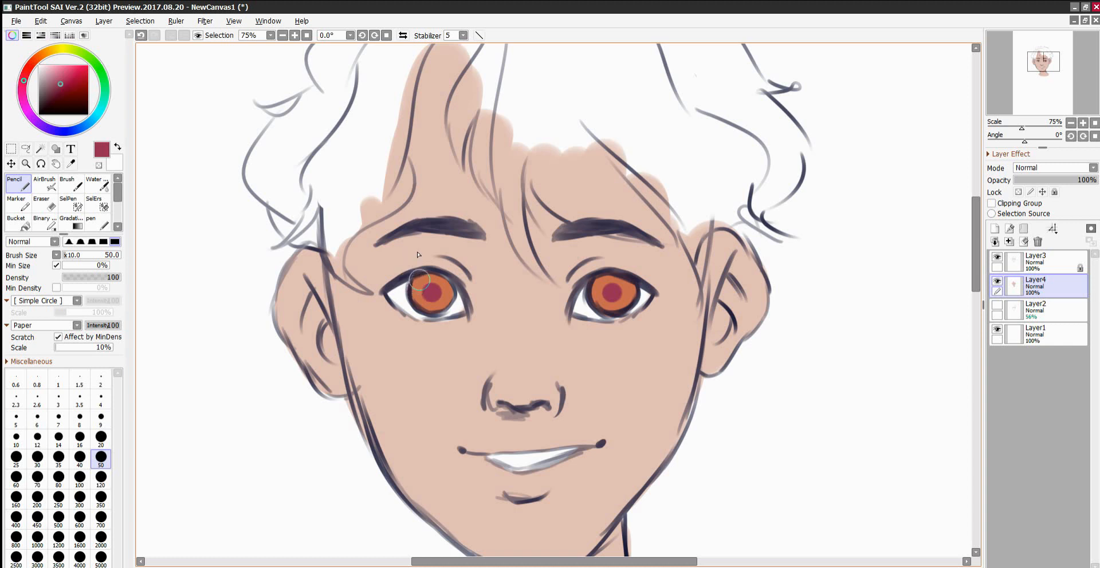
Brush a light golden-orange highlight onto the lower part of the left iris and touch up its crimson pupil.
left_click(419, 280, "alt")
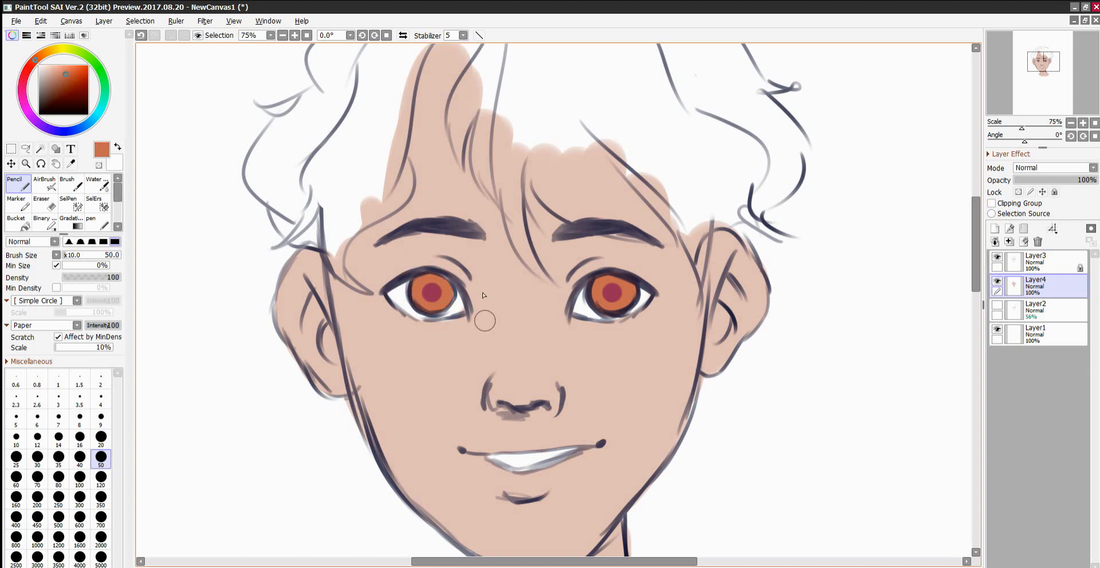
left_click_drag(36, 58, 49, 51)
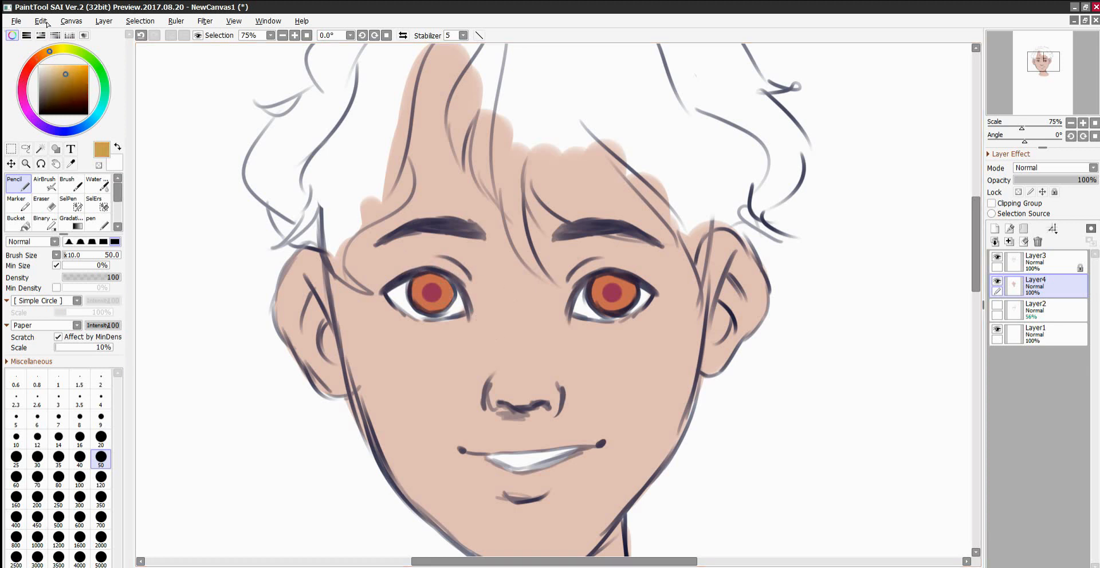
key("b")
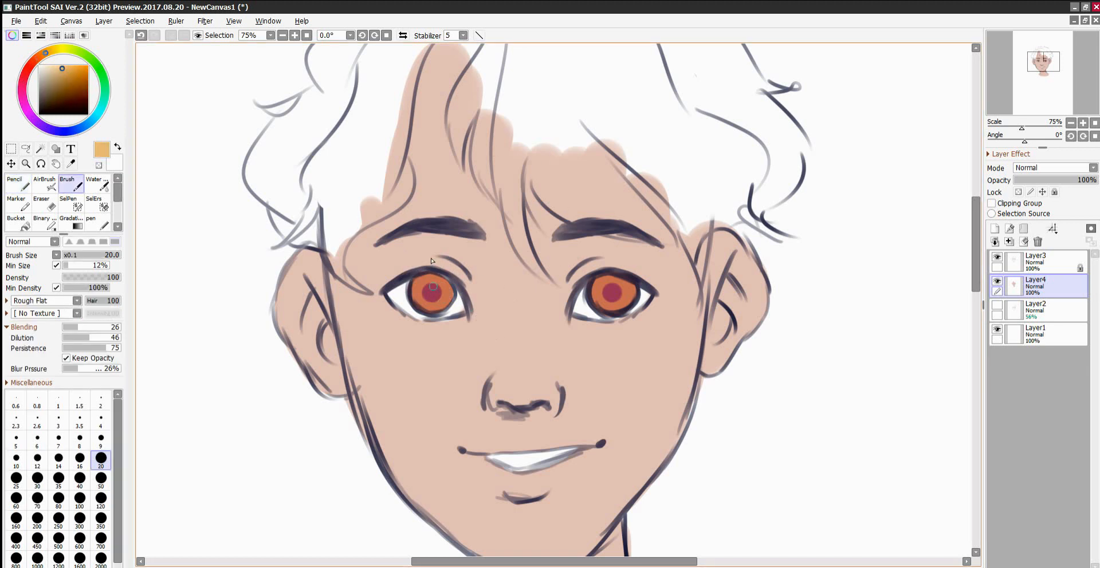
mouse_move(419, 291)
left_mouse_down()
mouse_move(427, 303)
mouse_move(421, 296)
mouse_move(446, 291)
mouse_move(421, 293)
mouse_move(424, 303)
mouse_move(438, 299)
mouse_move(427, 299)
left_mouse_up()
left_click(430, 291, "alt")
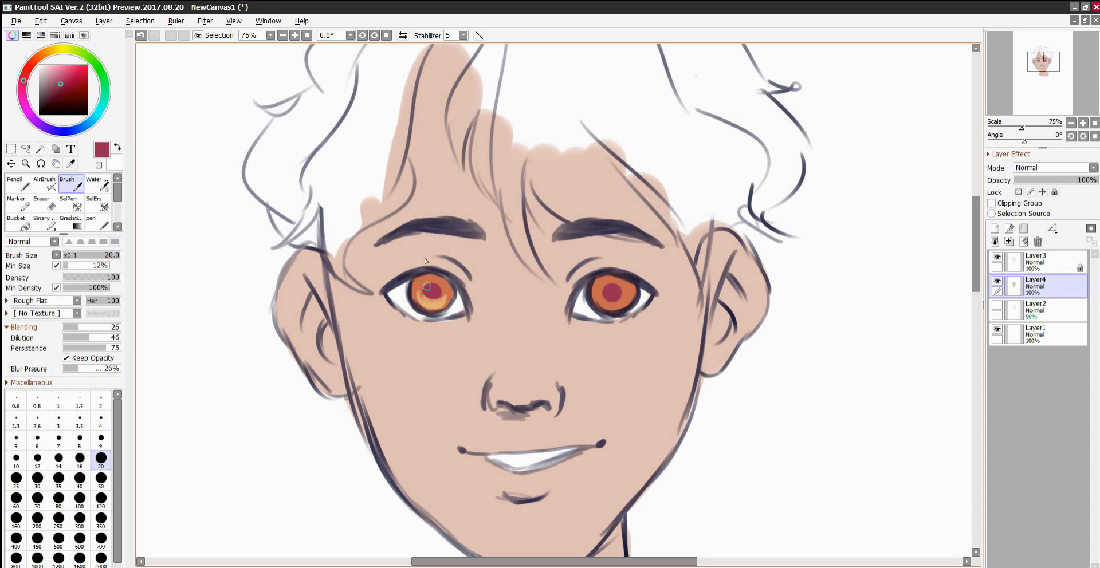
left_click_drag(430, 292, 431, 291)
left_click(427, 302, "alt")
left_click_drag(424, 305, 447, 294)
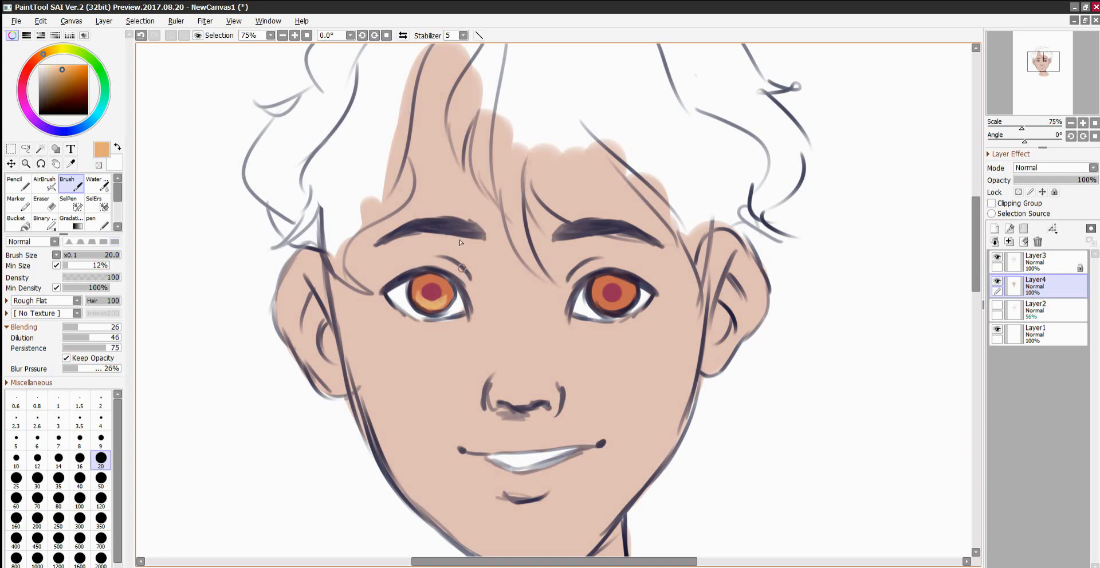
Brush the same golden-orange highlight onto the lower right iris, touch up its pupil, and sample the iris orange.
mouse_move(599, 304)
left_mouse_down()
mouse_move(622, 297)
mouse_move(605, 294)
mouse_move(611, 302)
left_mouse_up()
left_click(604, 288, "alt")
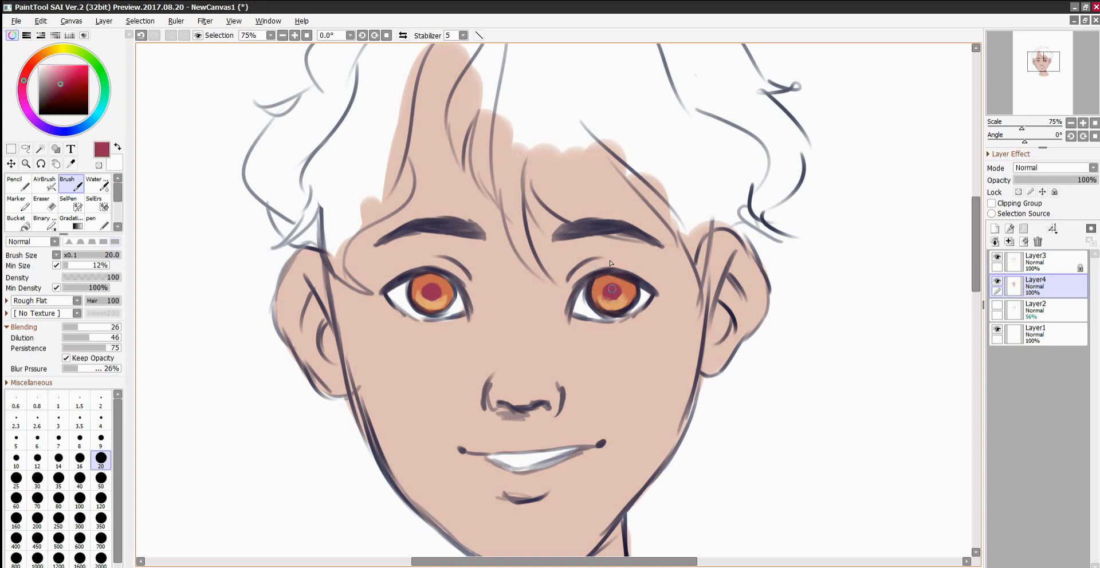
mouse_move(605, 289)
left_mouse_down()
mouse_move(616, 288)
mouse_move(606, 291)
left_mouse_up()
left_click(595, 285, "alt")
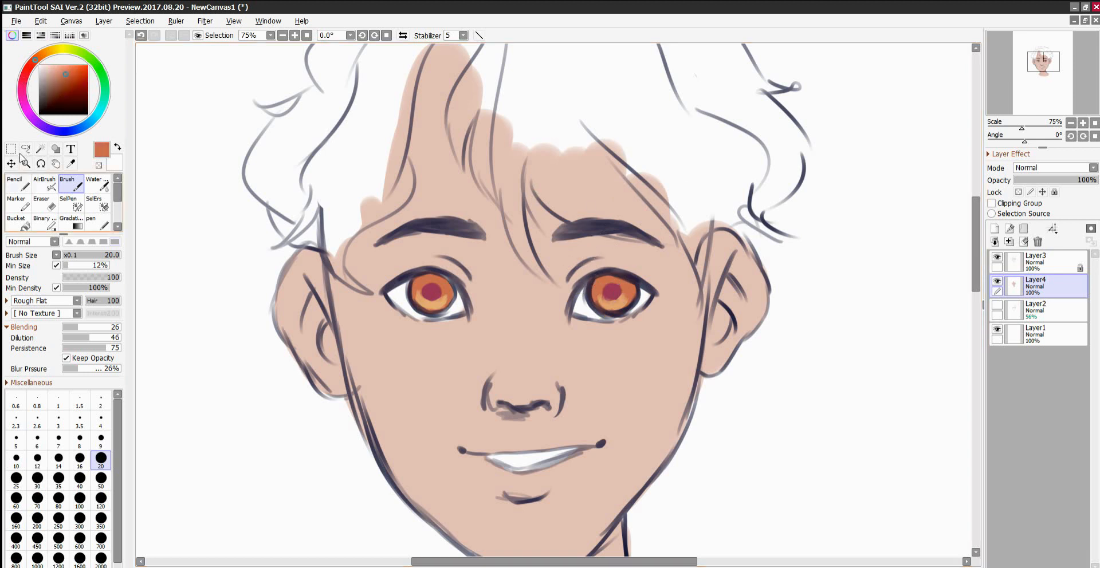
key("n")
left_click_drag(599, 304, 626, 309)
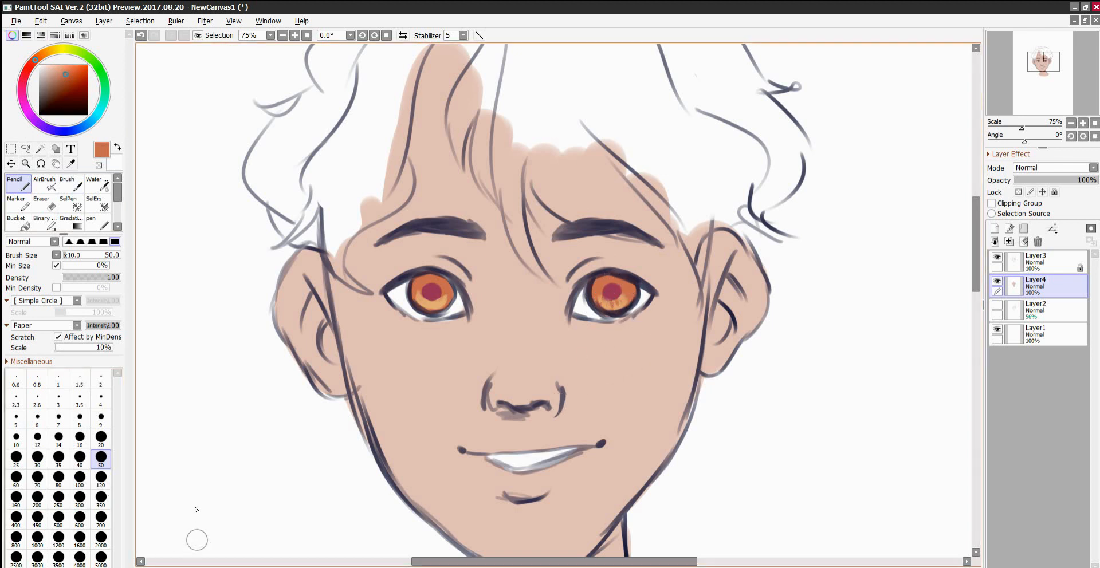
left_click(141, 35)
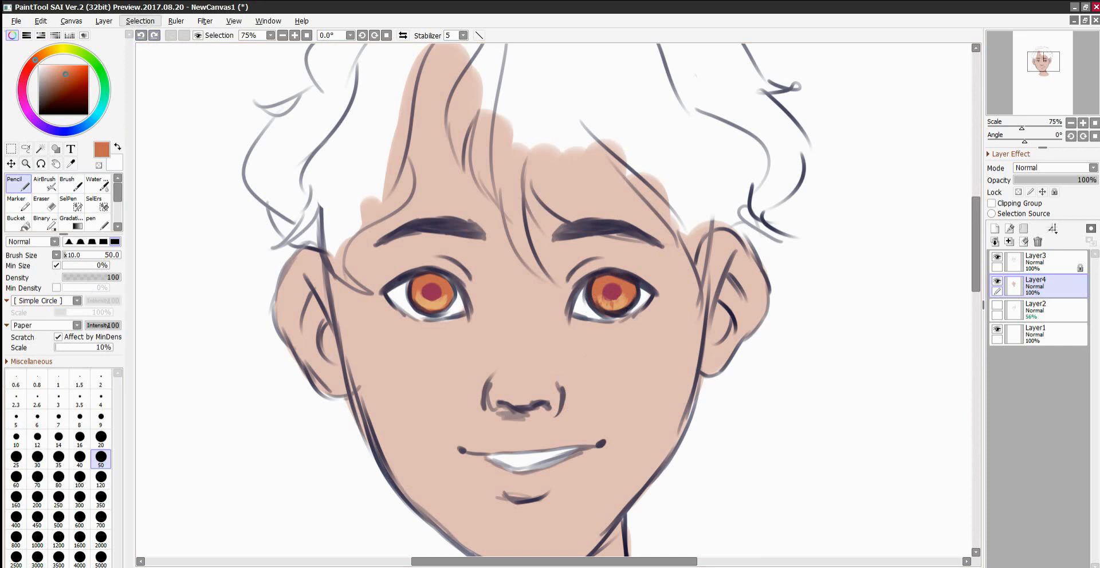
left_click(141, 35)
Refine the iris shading around the highlights in orange with the Brush at size 9.
left_click(69, 184)
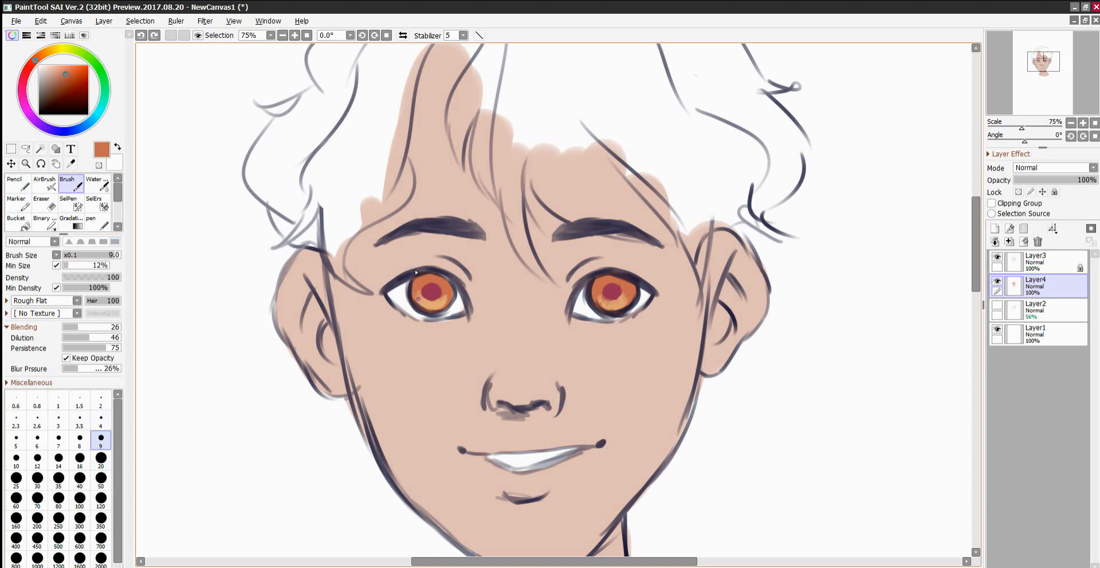
left_click_drag(416, 288, 419, 298)
left_click(615, 292, "alt")
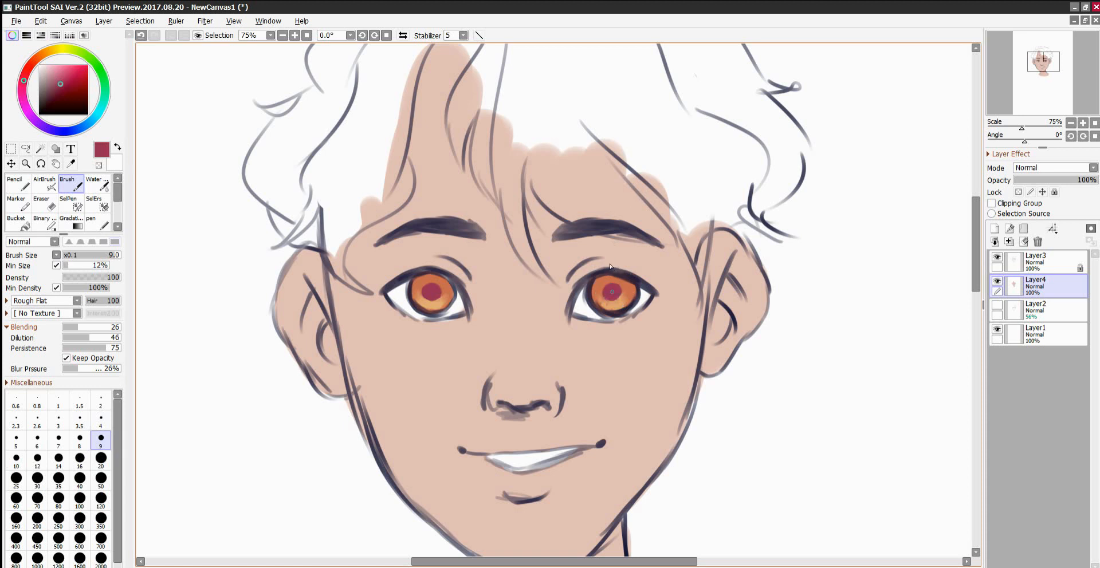
Paint greyish-blue shadows across the upper part of both eyes on a new Multiply layer above Layer4.
left_click(994, 228)
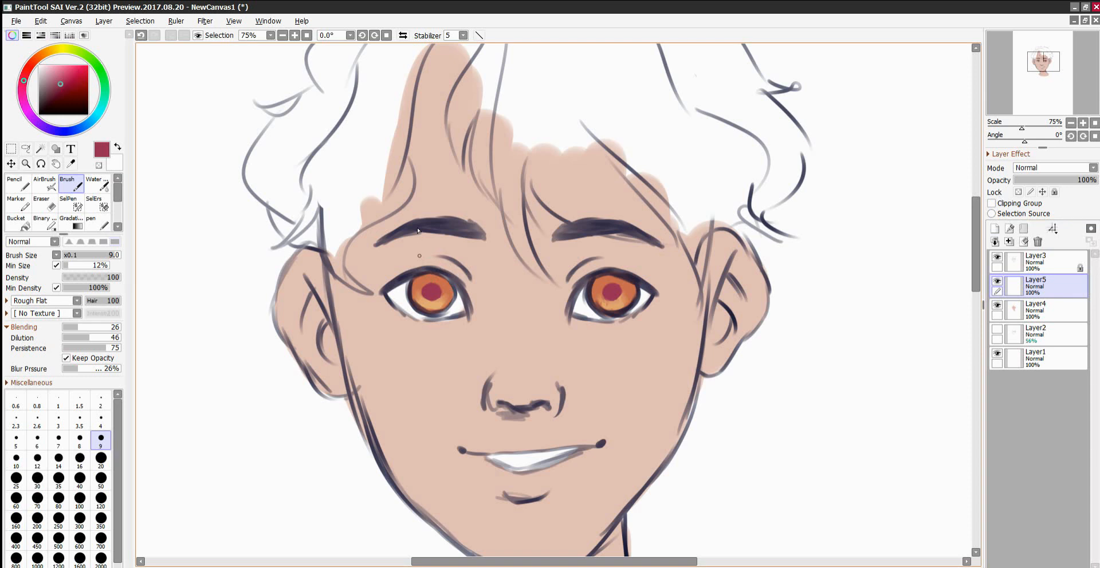
left_click(64, 132)
left_click_drag(61, 98, 101, 5)
left_click(16, 183)
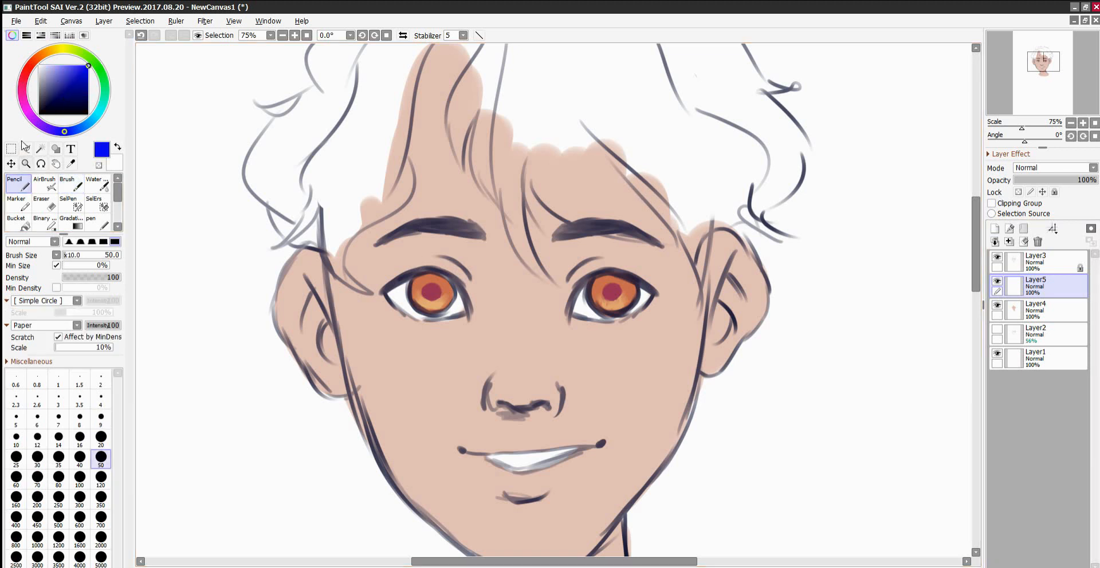
mouse_move(388, 294)
left_mouse_down()
mouse_move(416, 285)
mouse_move(464, 312)
left_mouse_up()
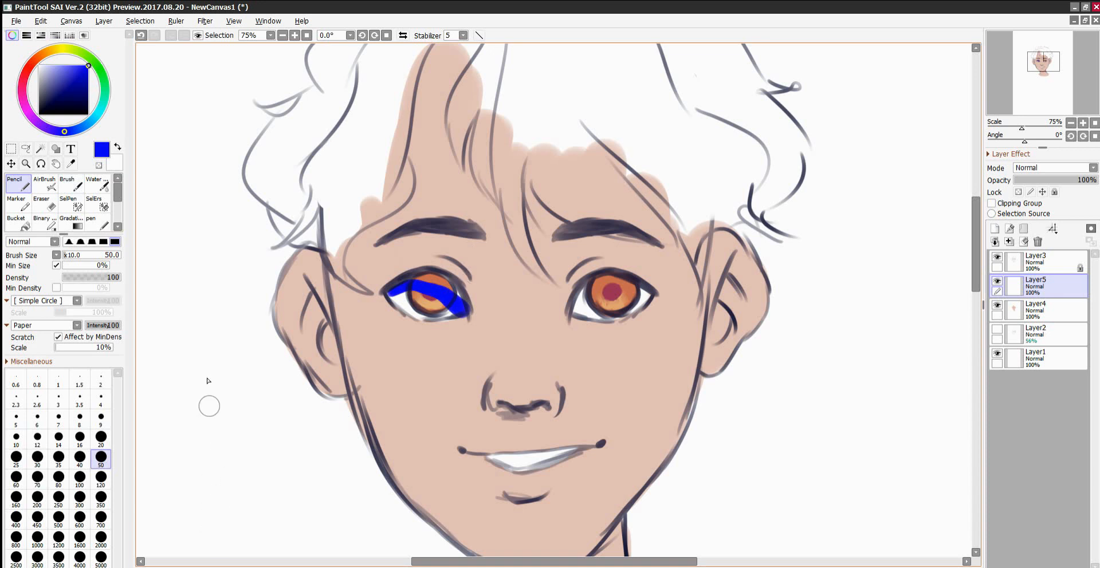
key("ctrl+z")
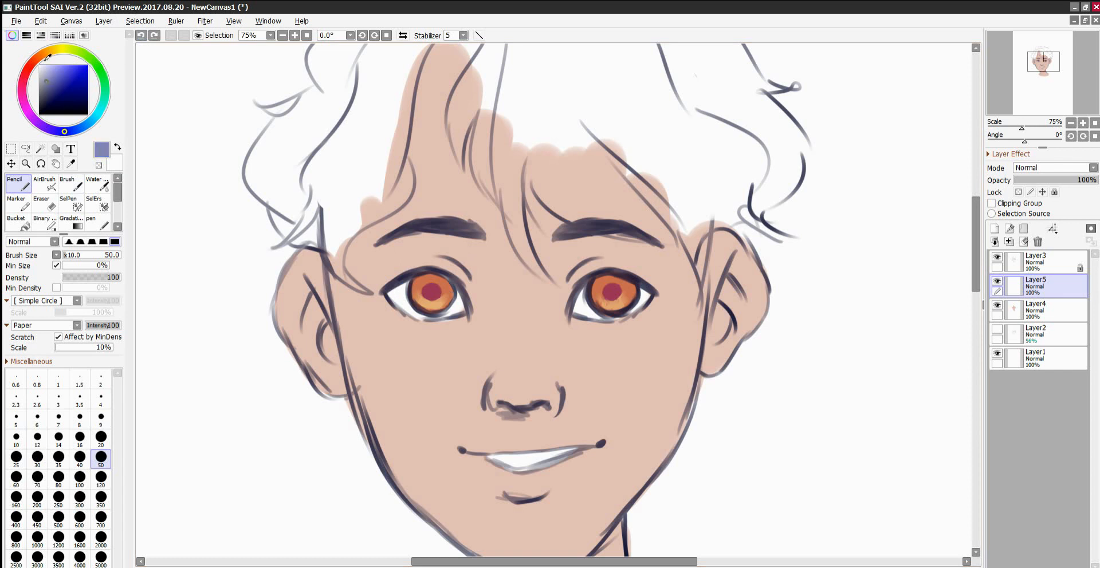
mouse_move(396, 277)
left_mouse_down()
mouse_move(456, 300)
mouse_move(430, 256)
mouse_move(401, 258)
mouse_move(454, 256)
left_mouse_up()
mouse_move(582, 286)
left_mouse_down()
mouse_move(577, 295)
mouse_move(596, 298)
mouse_move(576, 304)
mouse_move(616, 275)
mouse_move(630, 277)
mouse_move(589, 291)
mouse_move(647, 284)
mouse_move(605, 275)
left_mouse_up()
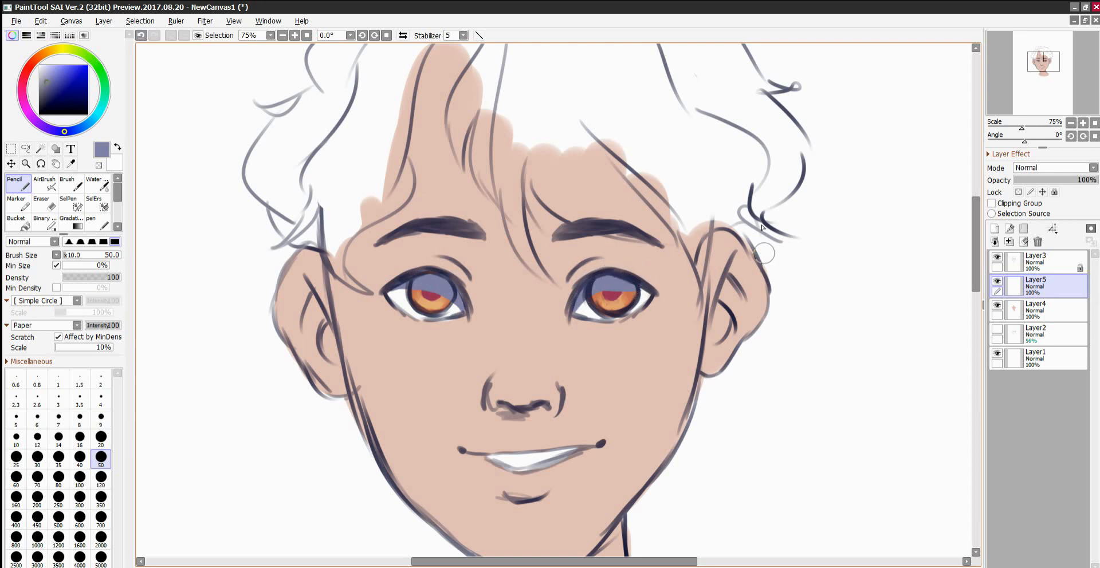
mouse_move(607, 280)
left_mouse_down()
mouse_move(587, 291)
mouse_move(624, 285)
mouse_move(585, 294)
mouse_move(632, 293)
left_mouse_up()
left_click(1057, 168)
left_click(1048, 187)
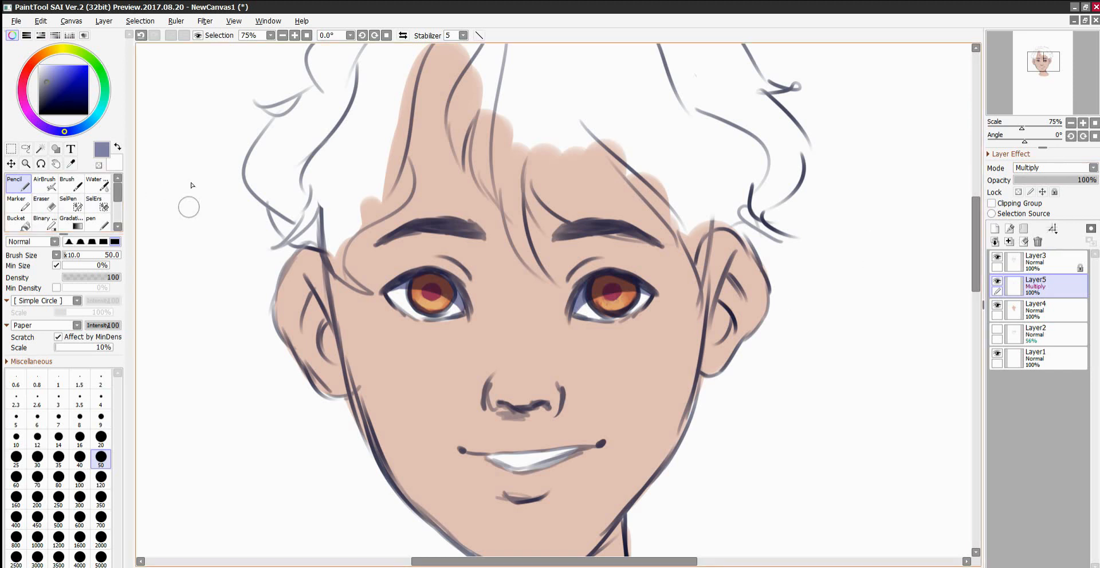
Set up the Brush with the transparent colour at size 20 and rotate the canvas to -45°.
key("b")
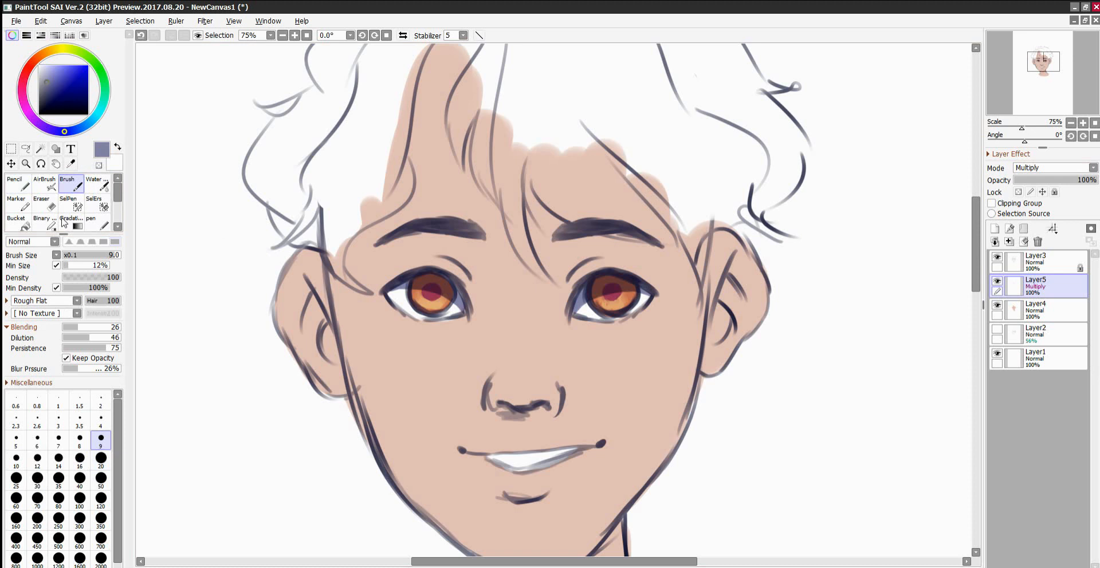
left_click(98, 165)
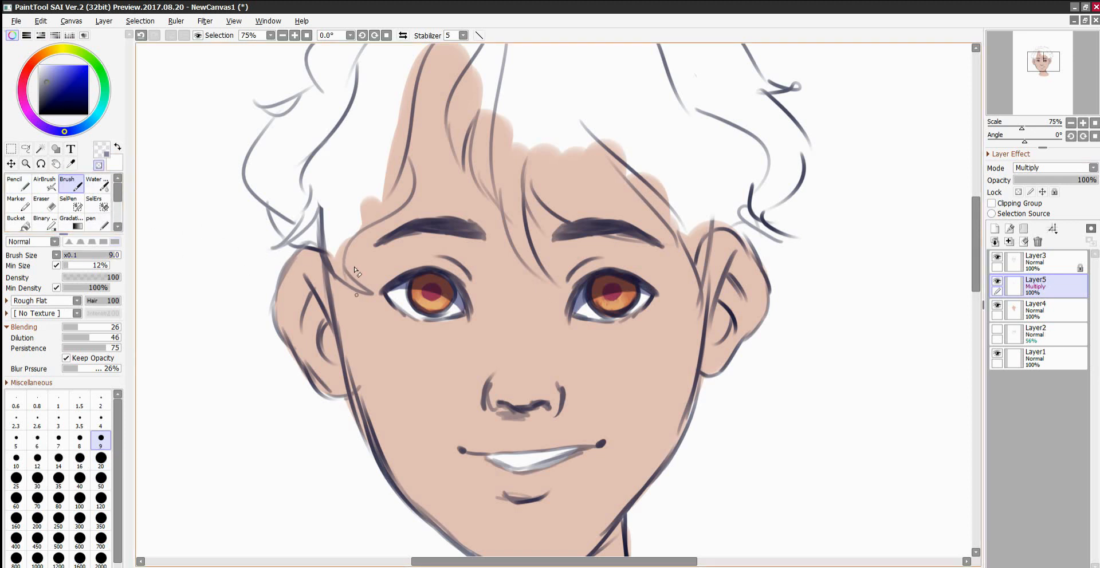
left_click(101, 457)
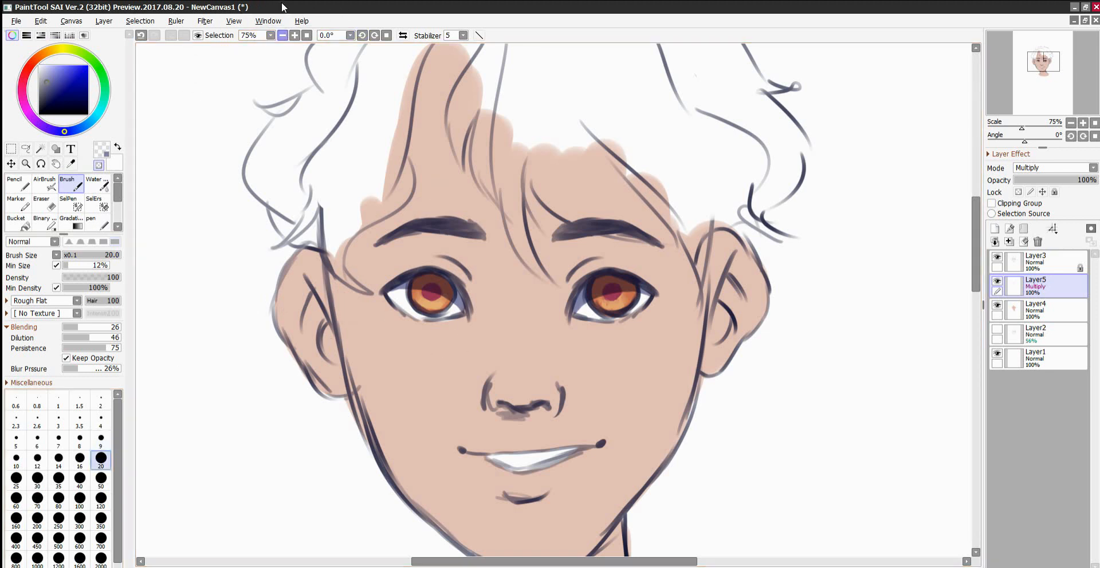
left_click(363, 35)
left_click(362, 35)
left_click(362, 35)
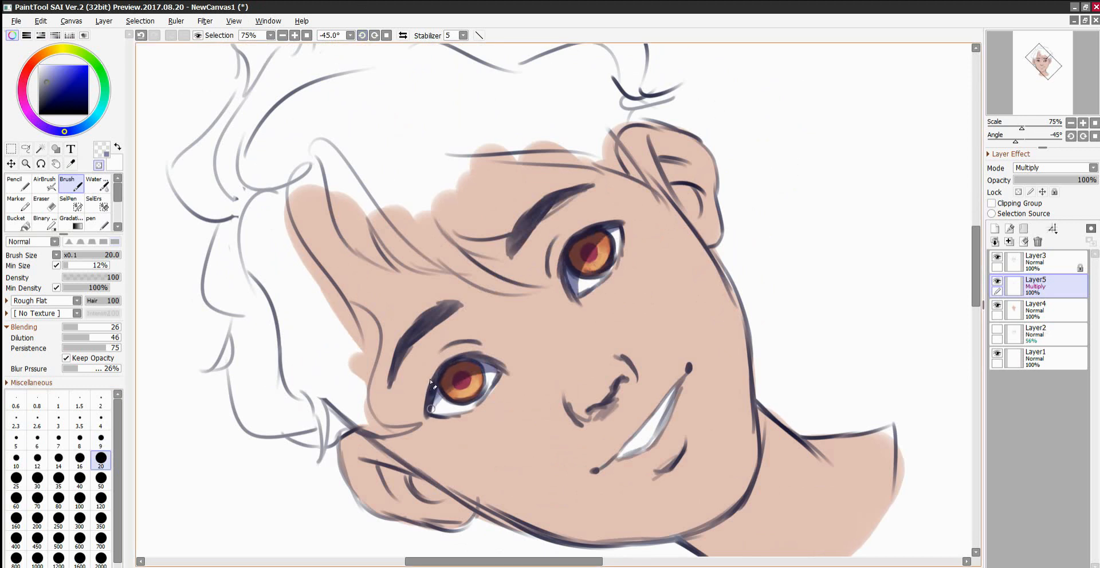
left_click_drag(438, 369, 430, 414)
key("ctrl+z")
key("ctrl+z")
key("ctrl+z")
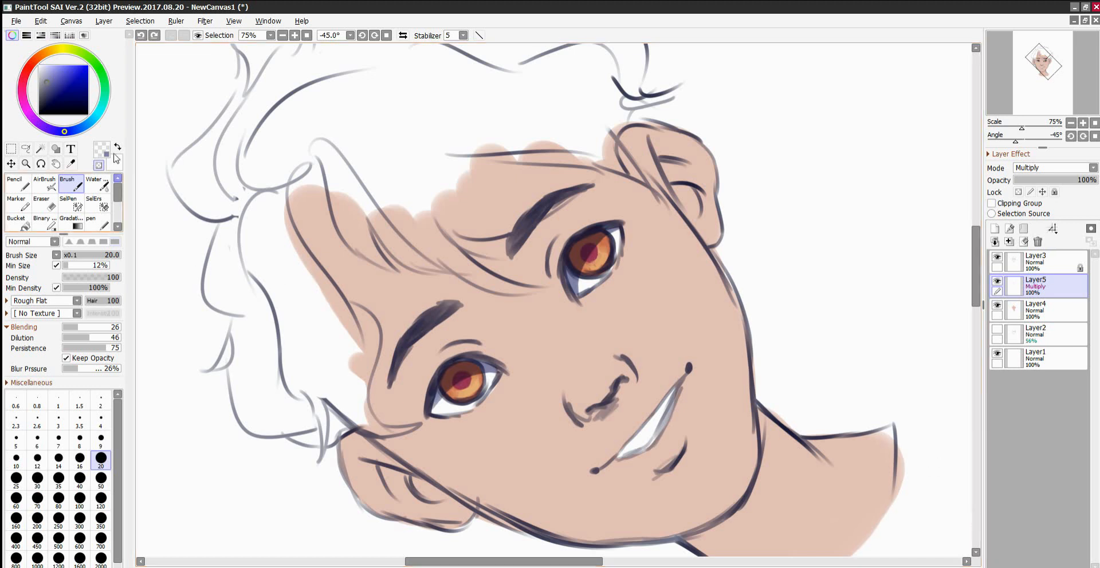
Soften the edges of the eye shadows with the Water tool at size 50 in transparent colour.
left_click(96, 184)
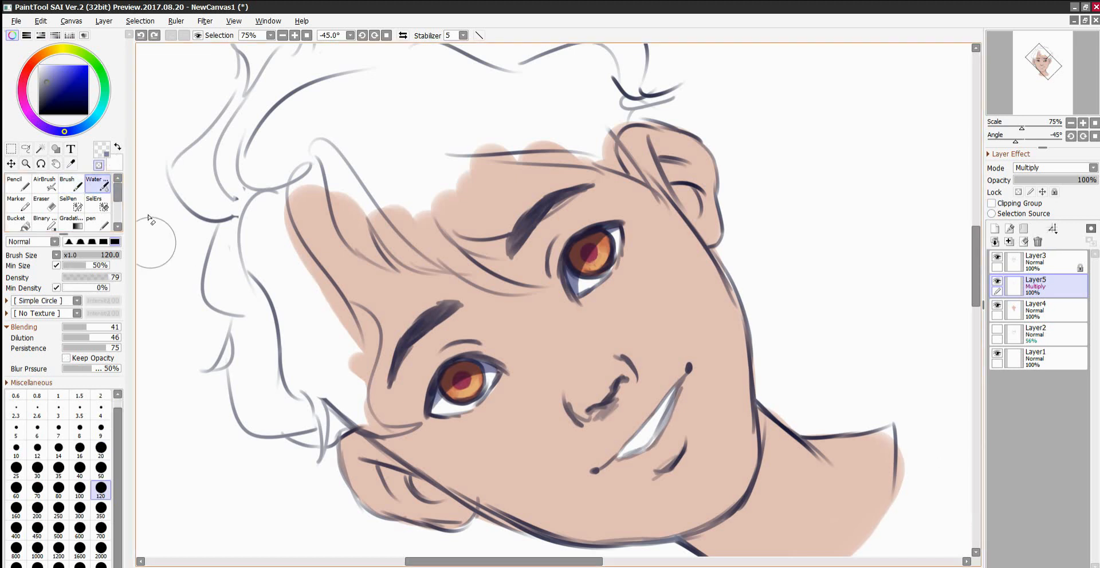
left_click(101, 468)
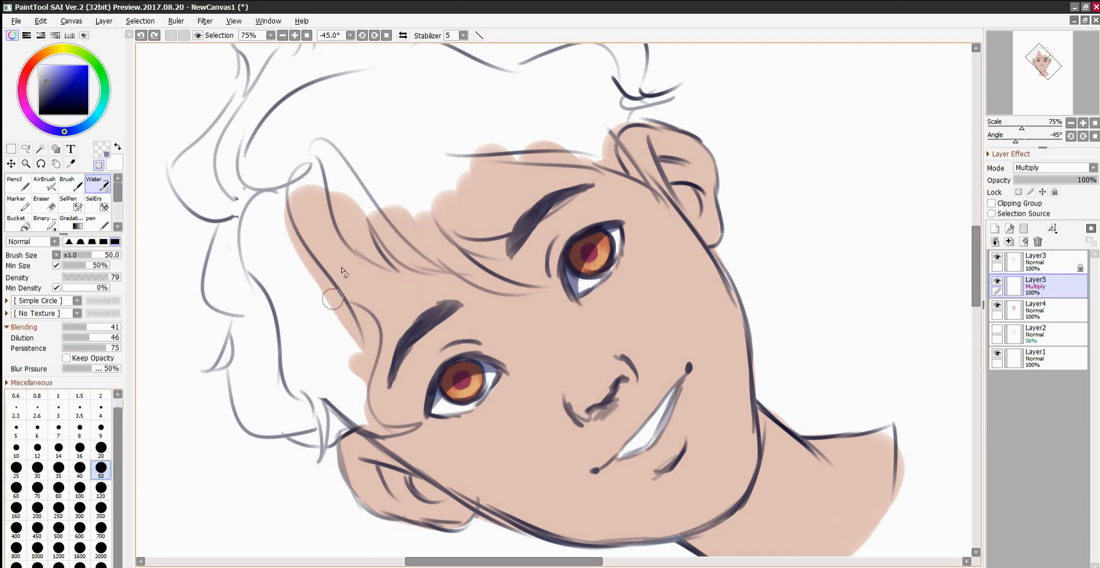
mouse_move(446, 373)
left_mouse_down()
mouse_move(440, 383)
mouse_move(465, 370)
mouse_move(439, 401)
mouse_move(490, 394)
mouse_move(485, 375)
mouse_move(458, 380)
mouse_move(515, 376)
left_mouse_up()
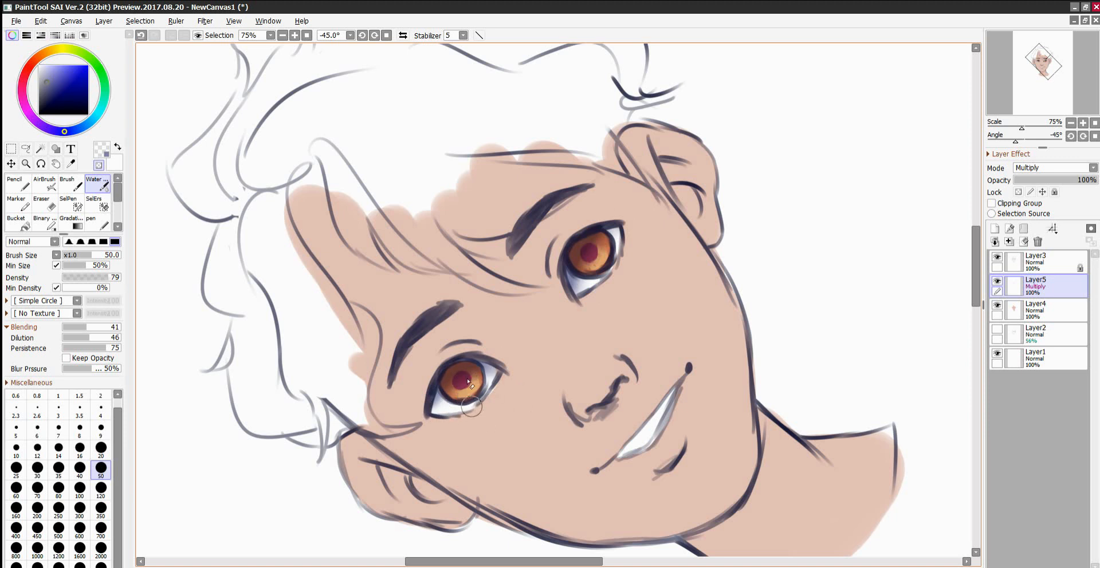
mouse_move(498, 387)
left_mouse_down()
mouse_move(463, 396)
mouse_move(496, 399)
left_mouse_up()
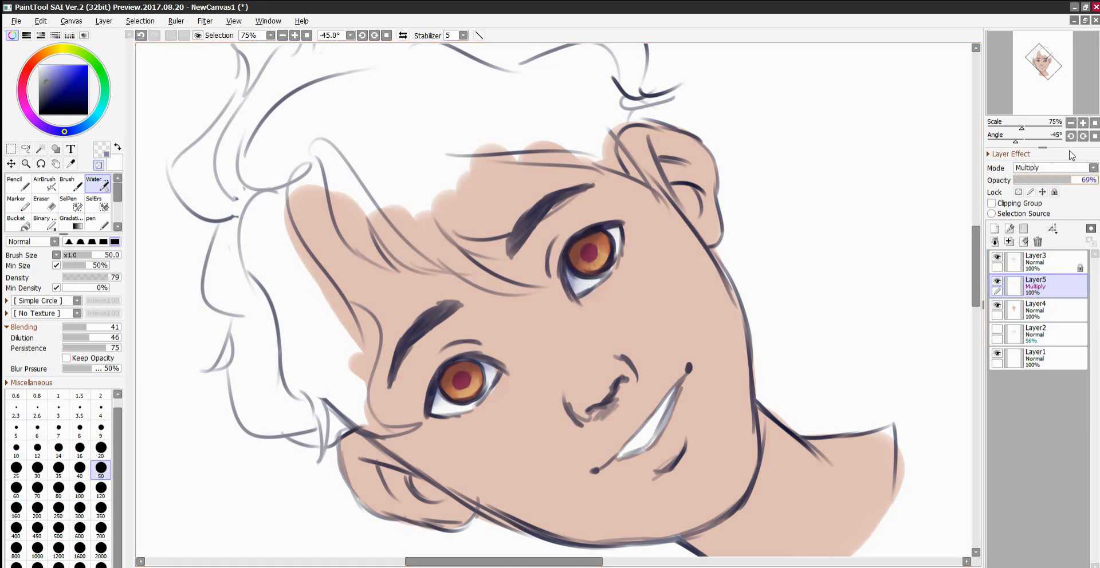
Lower the Multiply shadow layer's opacity to 85% and merge it down into Layer4.
left_click_drag(1080, 155, 1084, 156)
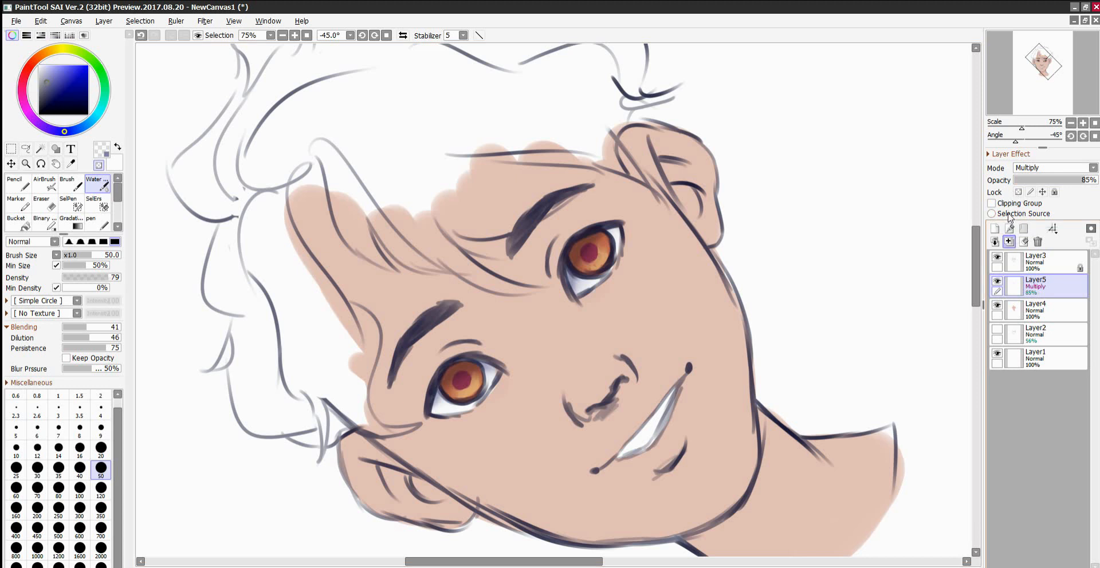
key("ctrl+e")
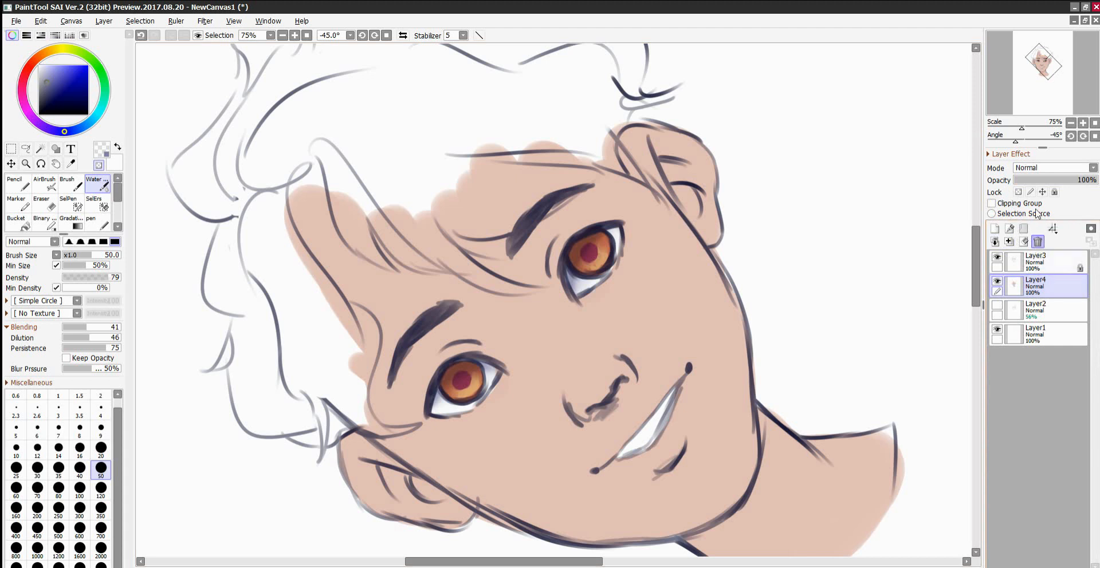
Reset the canvas rotation and paint a light pink line along the left-hand eye's lower outer rim with the Pencil.
left_click(387, 35)
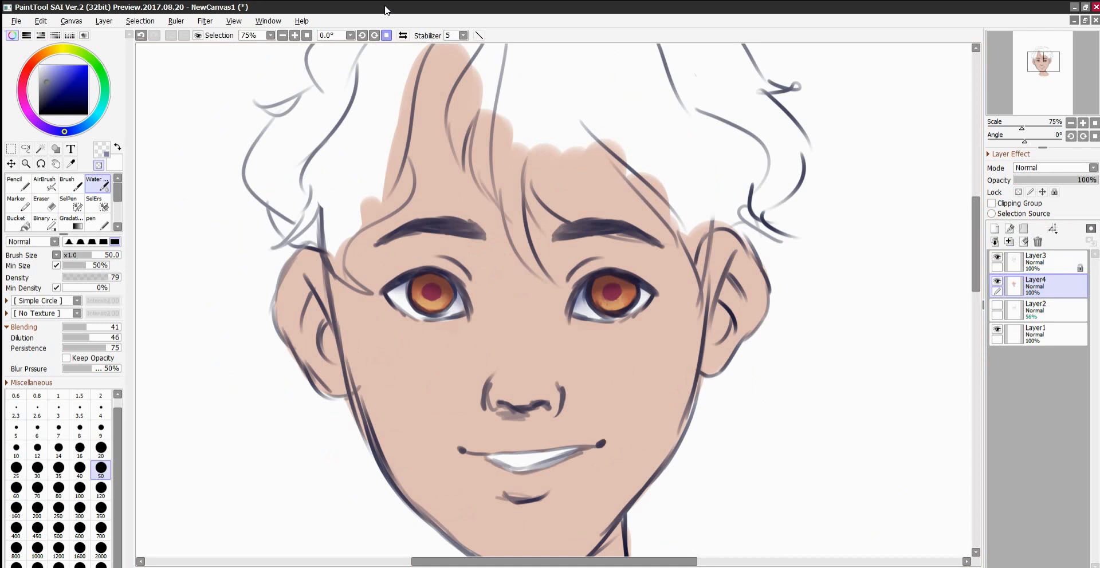
left_click(294, 36)
left_click(295, 36)
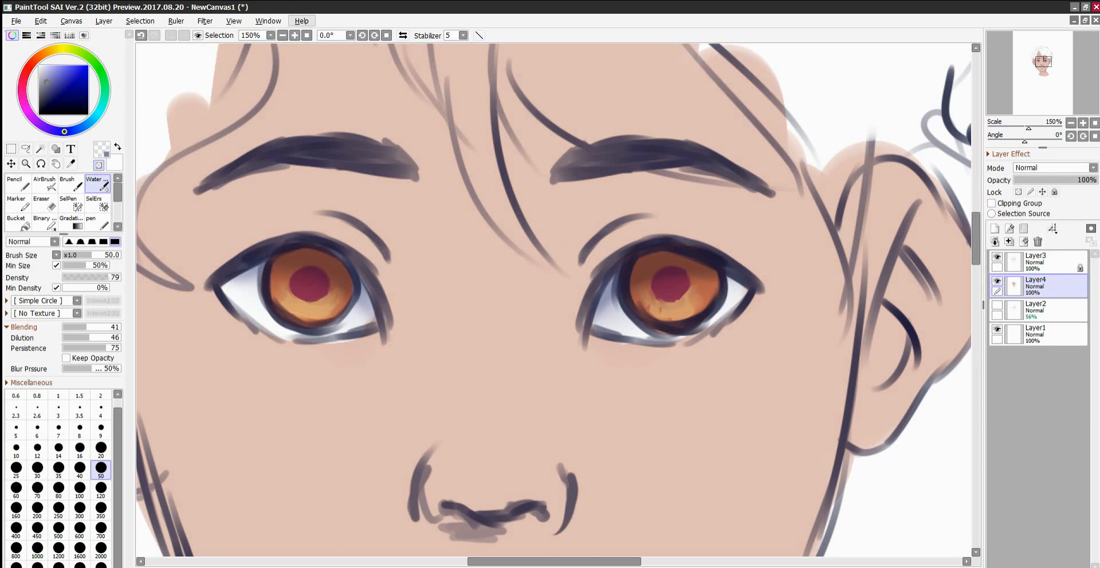
left_click(29, 67)
left_click(53, 69)
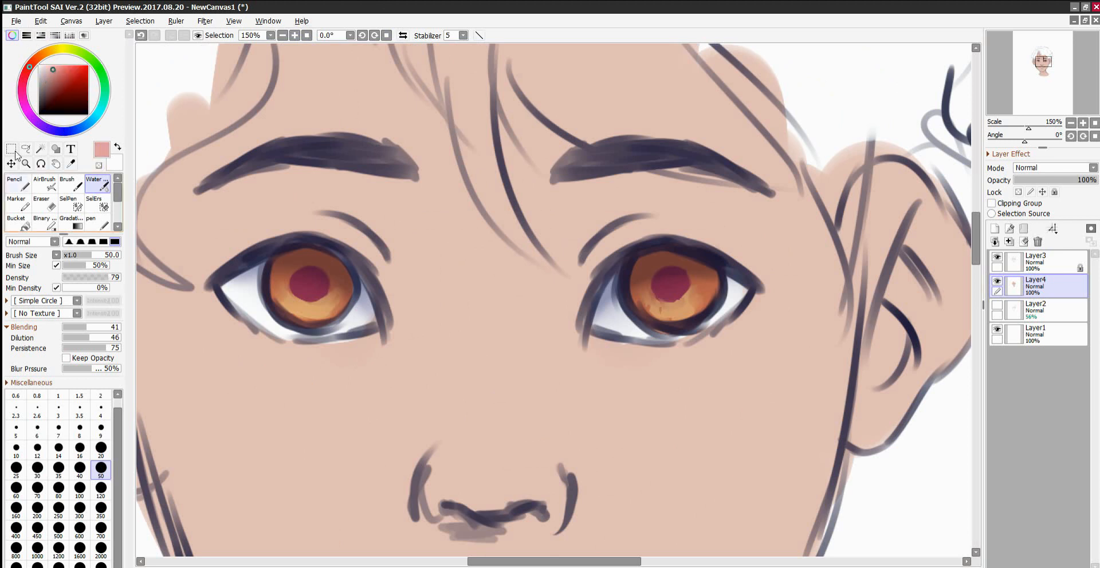
left_click(17, 183)
mouse_move(225, 291)
left_mouse_down()
mouse_move(268, 328)
mouse_move(252, 321)
left_mouse_up()
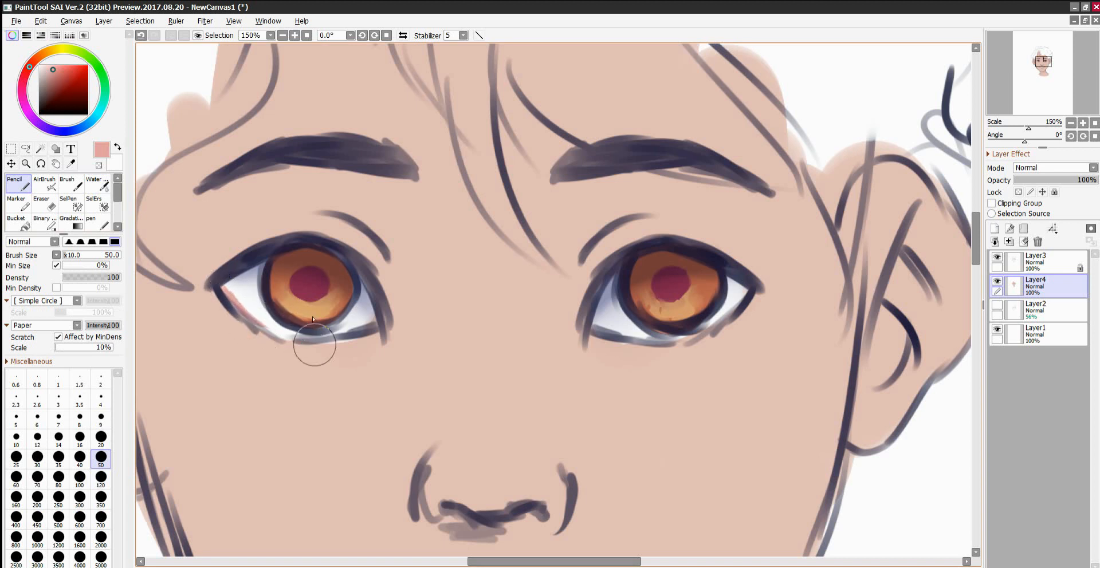
Extend the light pink along the left-hand eye's lower rim and into its inner corner with the Brush at size 9.
left_click(67, 183)
left_click(99, 165)
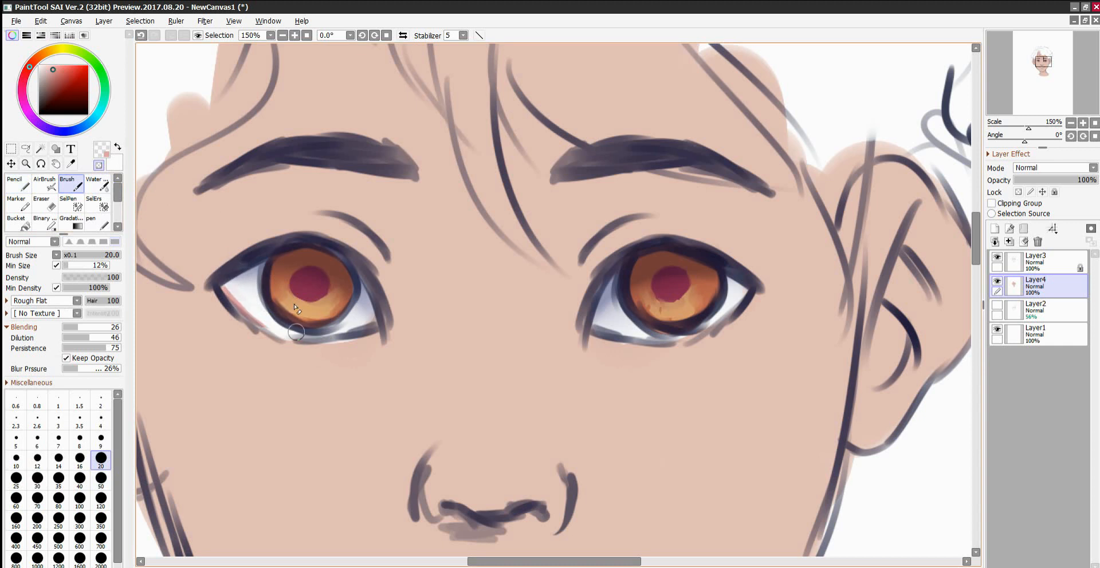
left_click(98, 165)
left_click(101, 438)
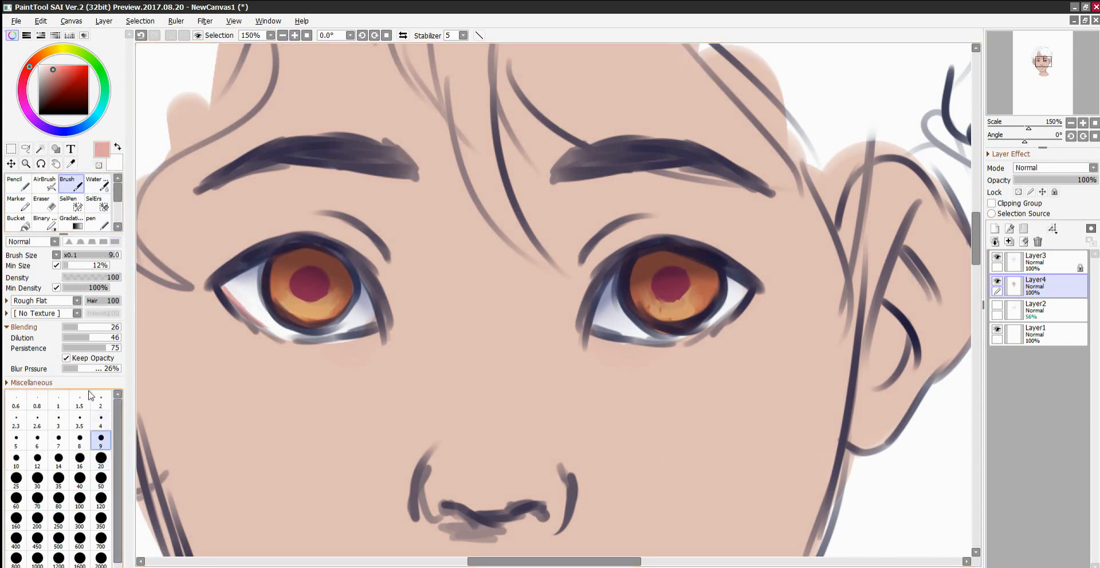
mouse_move(244, 310)
left_mouse_down()
mouse_move(265, 327)
mouse_move(239, 314)
mouse_move(282, 334)
mouse_move(250, 319)
left_mouse_up()
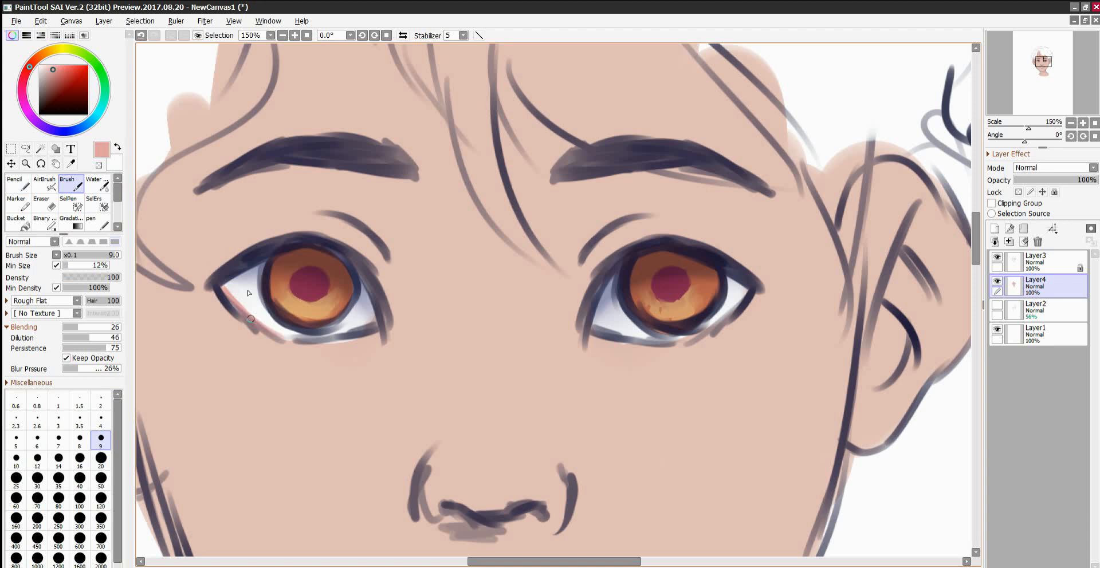
mouse_move(371, 332)
left_mouse_down()
mouse_move(366, 341)
mouse_move(383, 339)
mouse_move(358, 338)
mouse_move(371, 332)
left_mouse_up()
left_click_drag(385, 334, 381, 342)
Paint a more saturated salmon pink over the left-hand eye's lower outer rim and inner corner.
left_click(62, 71)
left_click_drag(224, 286, 245, 310)
mouse_move(373, 343)
left_mouse_down()
mouse_move(362, 338)
mouse_move(376, 339)
left_mouse_up()
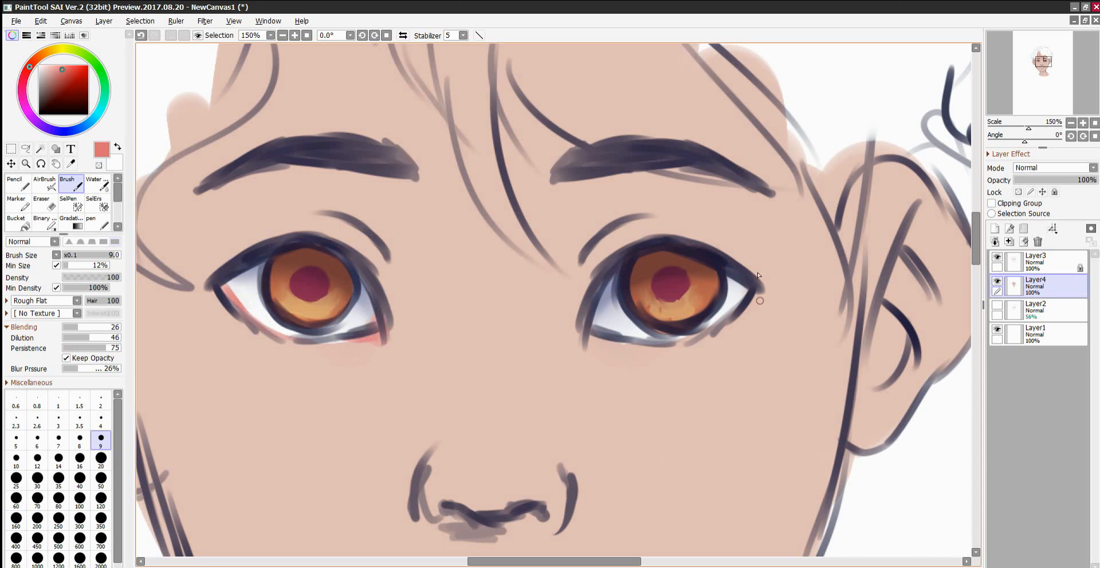
Add dark red accents along the left-hand eye's lower outer rim and in its inner corner with the Brush at size 4.
left_click_drag(552, 562, 515, 562)
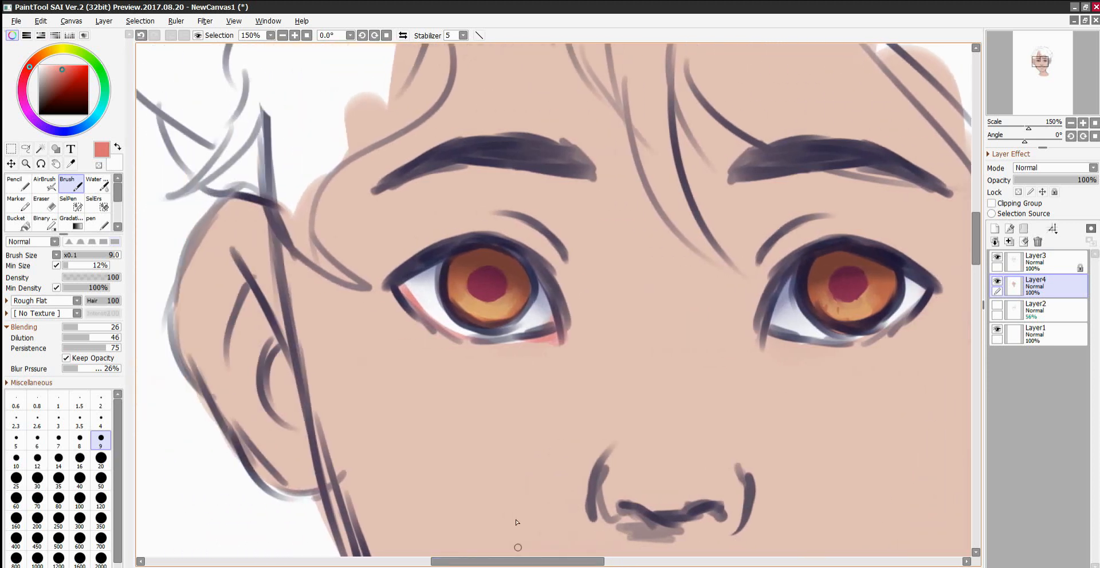
left_click(294, 35)
left_click(295, 35)
mouse_move(973, 219)
left_mouse_down()
mouse_move(973, 200)
mouse_move(973, 220)
left_mouse_up()
left_click_drag(519, 562, 514, 561)
left_click(66, 77)
left_click_drag(29, 67, 24, 77)
left_click(101, 421)
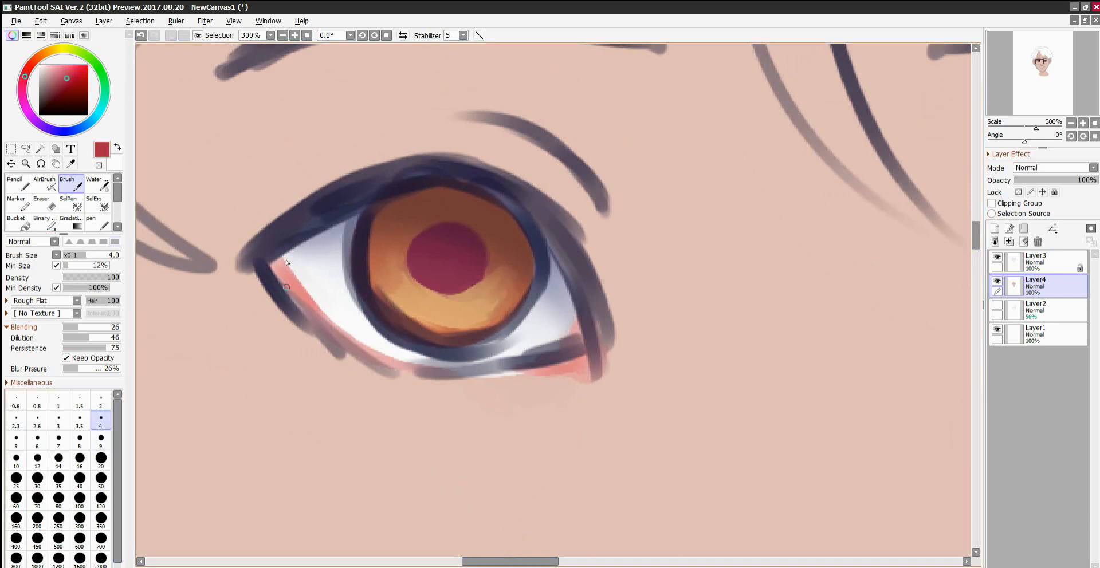
left_click_drag(281, 264, 326, 312)
left_click_drag(280, 266, 363, 345)
left_click_drag(580, 367, 579, 326)
Sample the light pink from the eye rim and blend it over the dark red accents on the rim and inner corner.
right_click(282, 279)
left_click_drag(284, 266, 320, 313)
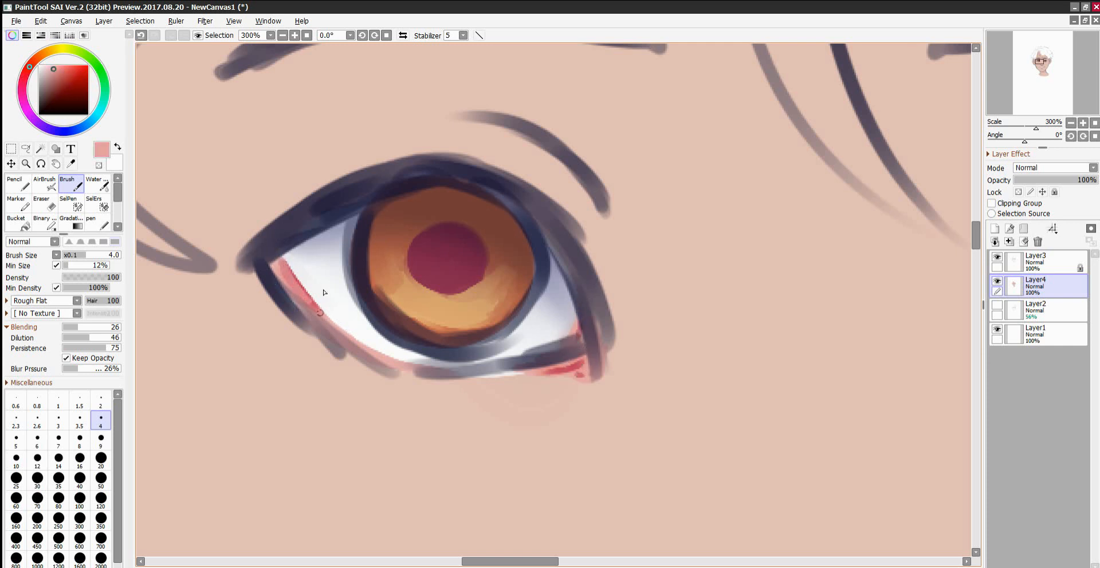
left_click_drag(283, 265, 321, 314)
mouse_move(576, 367)
left_mouse_down()
mouse_move(517, 353)
mouse_move(572, 358)
mouse_move(527, 366)
mouse_move(582, 356)
left_mouse_up()
Sample the eye white and repaint the eyeball's edge along the pink lower outer rim.
left_click(305, 273, "alt")
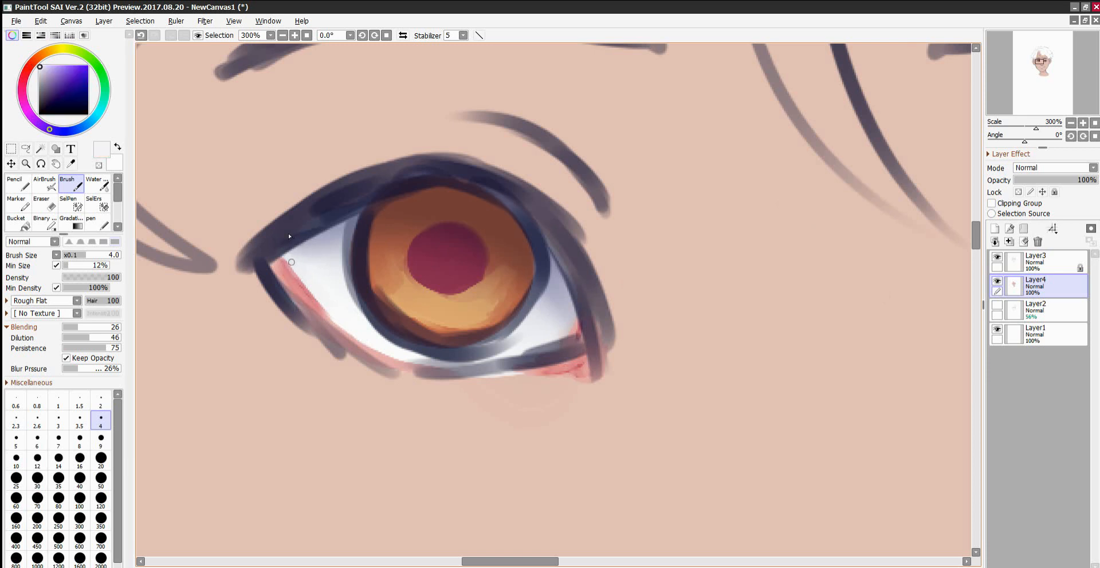
left_click_drag(287, 258, 350, 320)
left_click_drag(302, 283, 355, 321)
left_click_drag(297, 274, 356, 330)
Paint fine whitish moisture highlights on the left-hand eye's lower outer rim and inner corner with the Brush at size 2.
key("bracketleft")
key("bracketleft")
key("bracketleft")
key("bracketleft")
key("bracketleft")
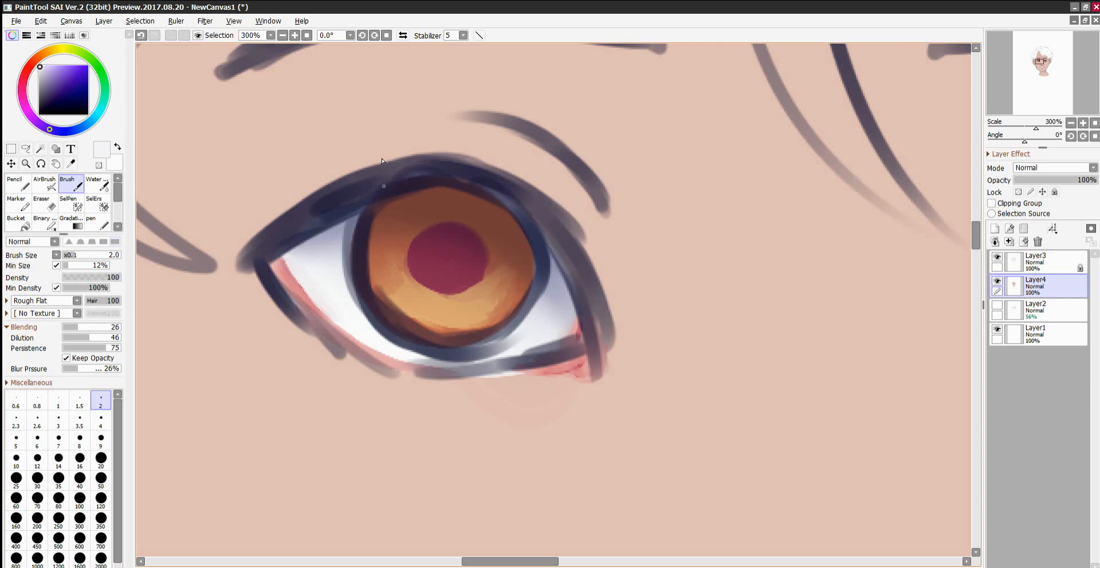
left_click_drag(284, 263, 315, 308)
left_click_drag(566, 365, 551, 371)
Try a round pale peach highlight at the upper-left edge of the left-hand pupil with the Pencil.
left_click(20, 182)
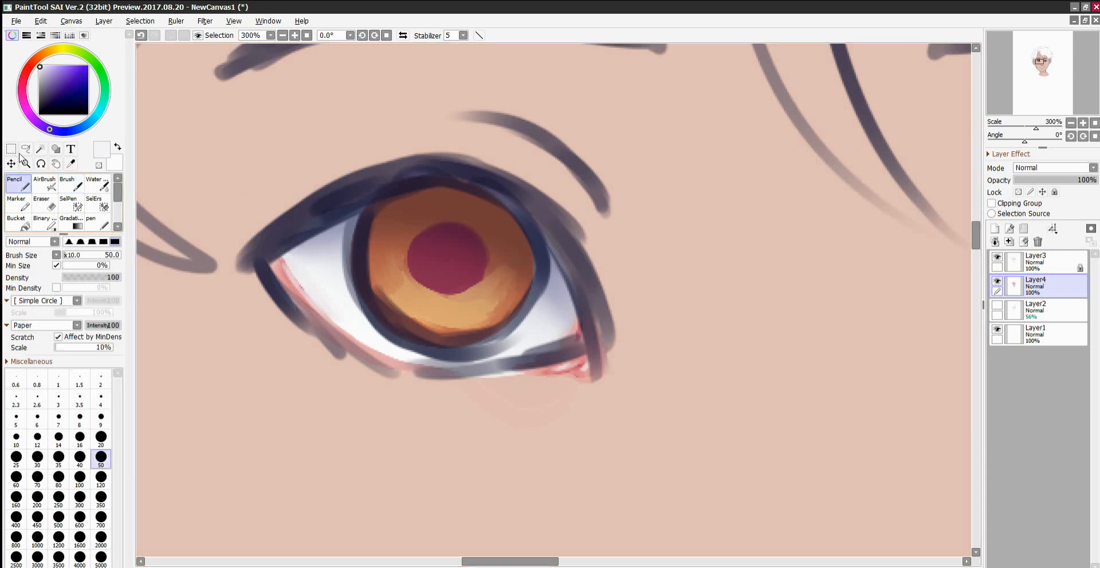
left_click(37, 59)
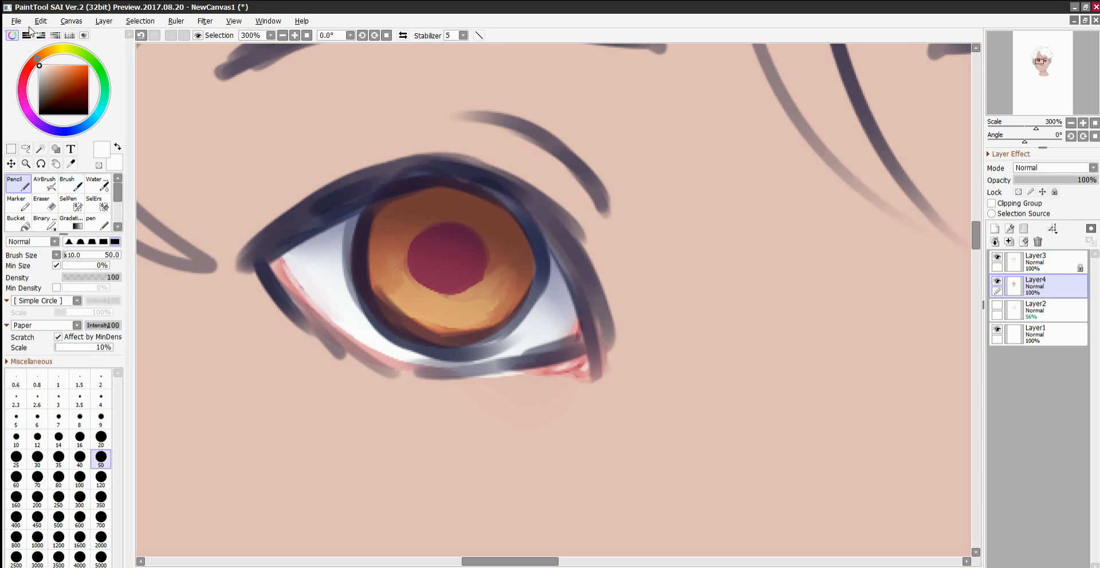
left_click(53, 72)
left_click_drag(417, 226, 419, 228)
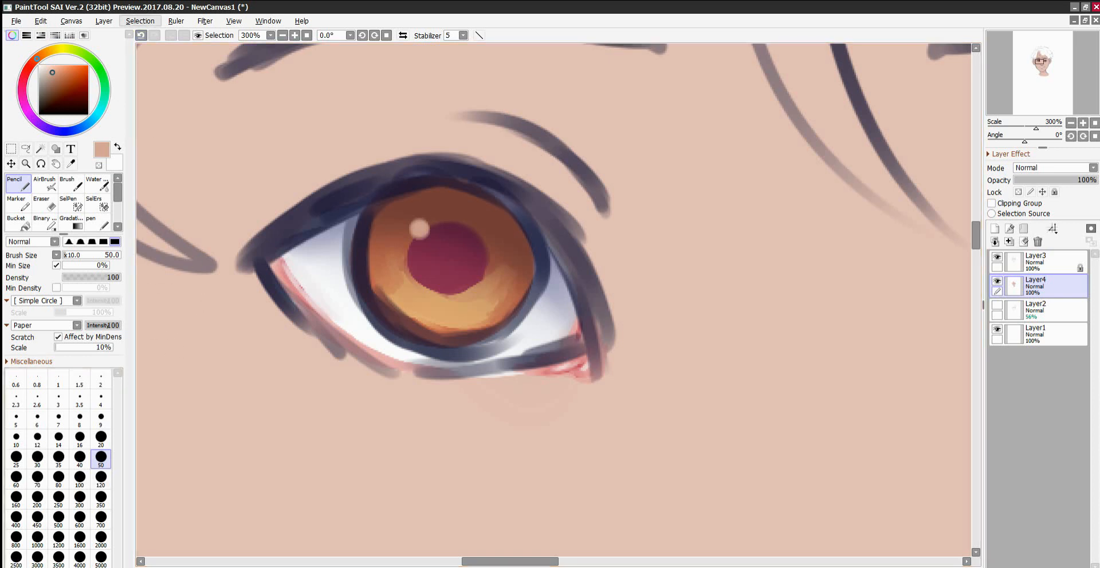
left_click(141, 36)
Paint a round white highlight at the upper-left edge of the left-hand pupil with the Pencil at size 9.
left_click(39, 65)
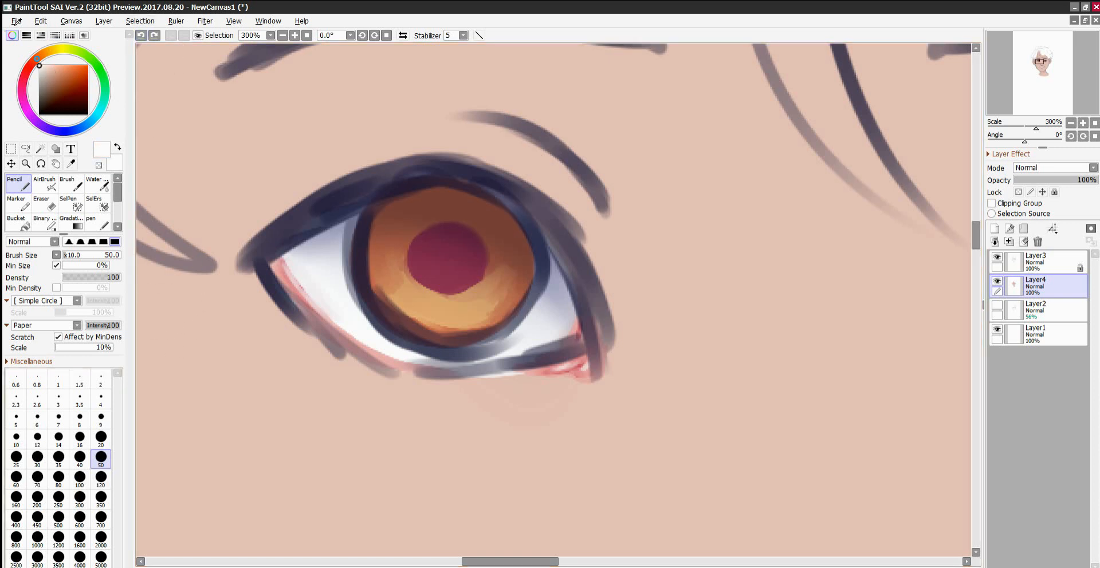
left_click(101, 478)
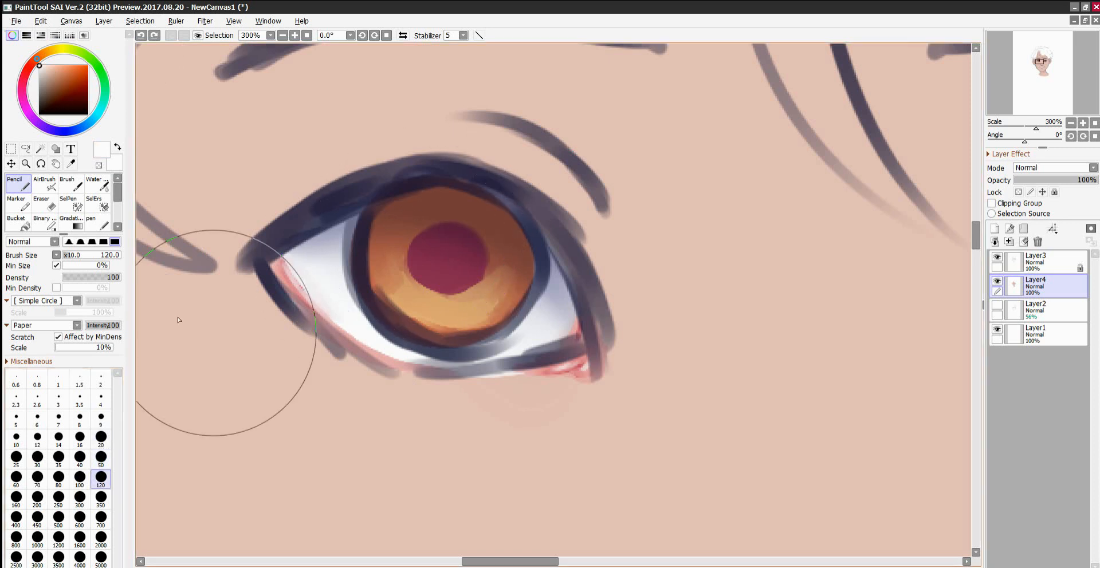
left_click(101, 418)
mouse_move(421, 197)
left_mouse_down()
mouse_move(412, 207)
mouse_move(422, 202)
left_mouse_up()
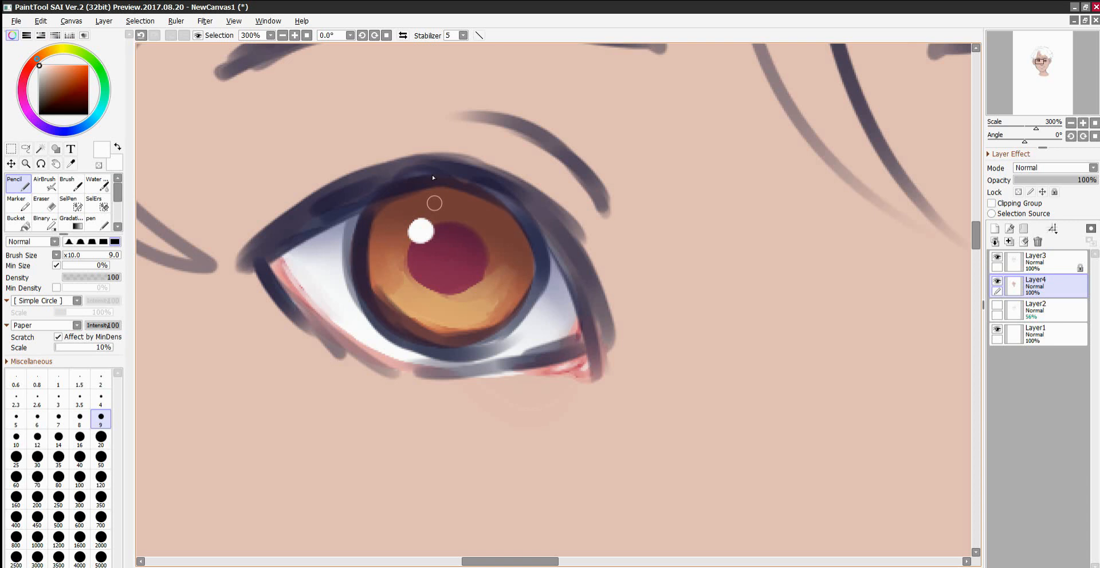
Try a round white highlight on the upper-left and then the upper-right edge of the right-hand pupil.
left_click_drag(524, 562, 614, 562)
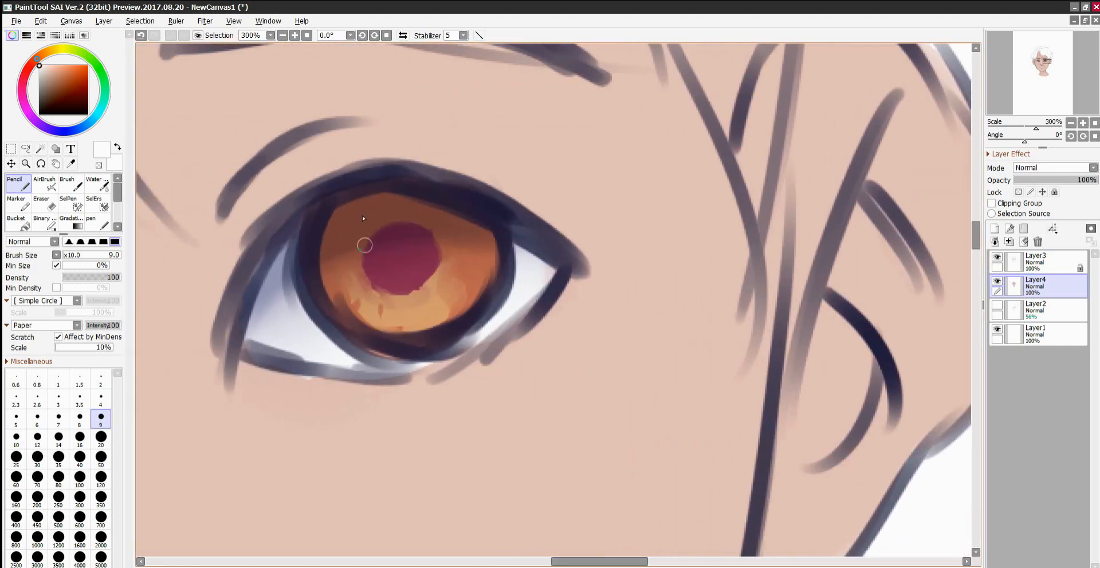
left_click_drag(361, 240, 373, 240)
key("ctrl+z")
left_click_drag(430, 236, 435, 235)
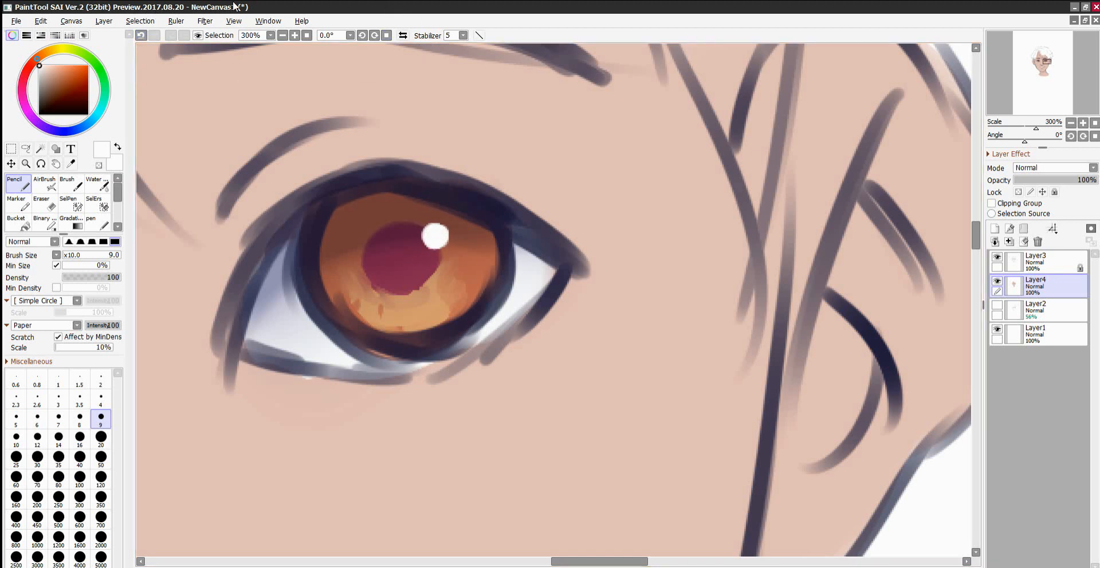
left_click_drag(603, 561, 572, 561)
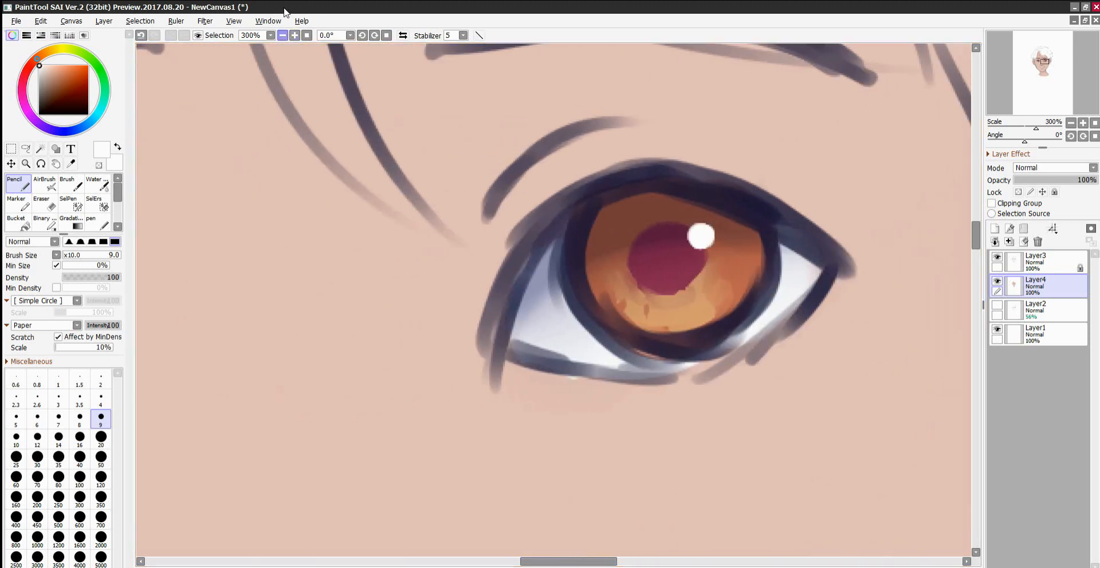
left_click(283, 35)
left_click(283, 35)
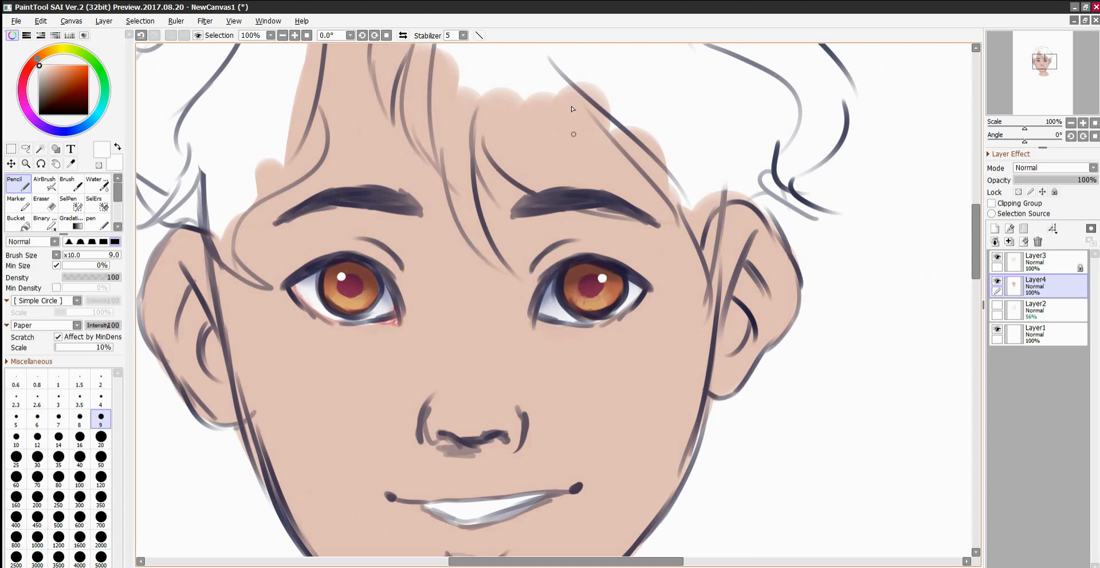
key("ctrl+z")
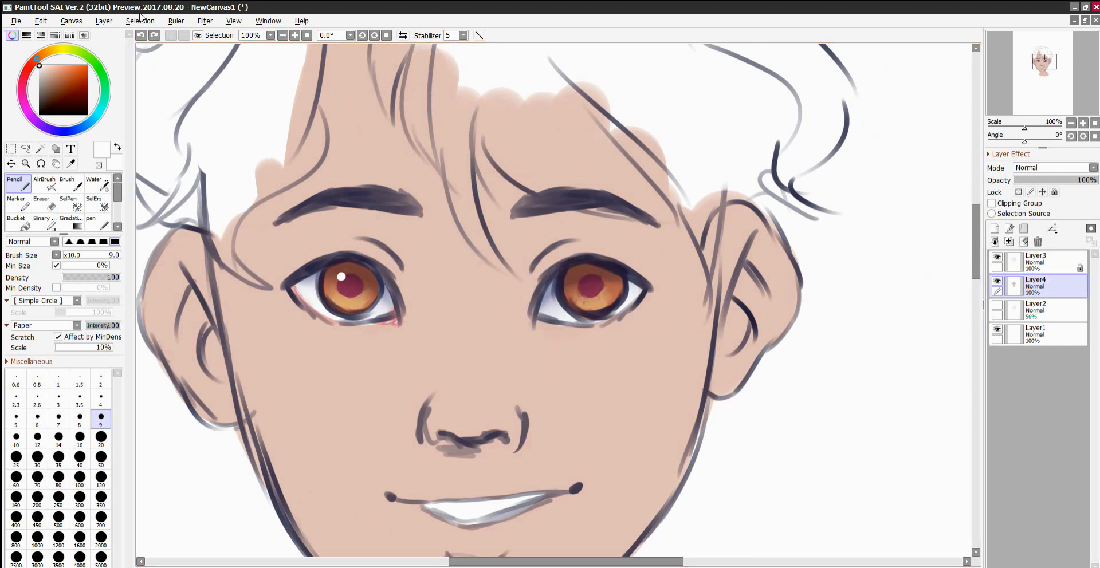
Paint a white highlight at the right-hand pupil's upper-left edge and small white streaks at the lower right of both irises.
left_click(581, 279)
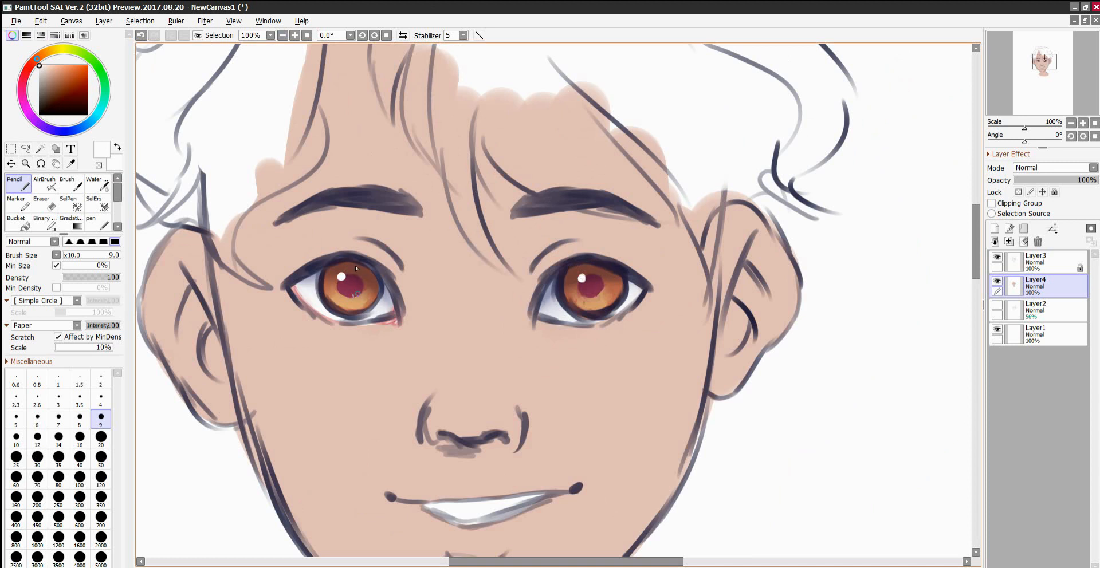
left_click(360, 290)
left_click(600, 291)
Examine the eye highlights in the context of the whole portrait, from the full canvas down to the face.
left_click(307, 35)
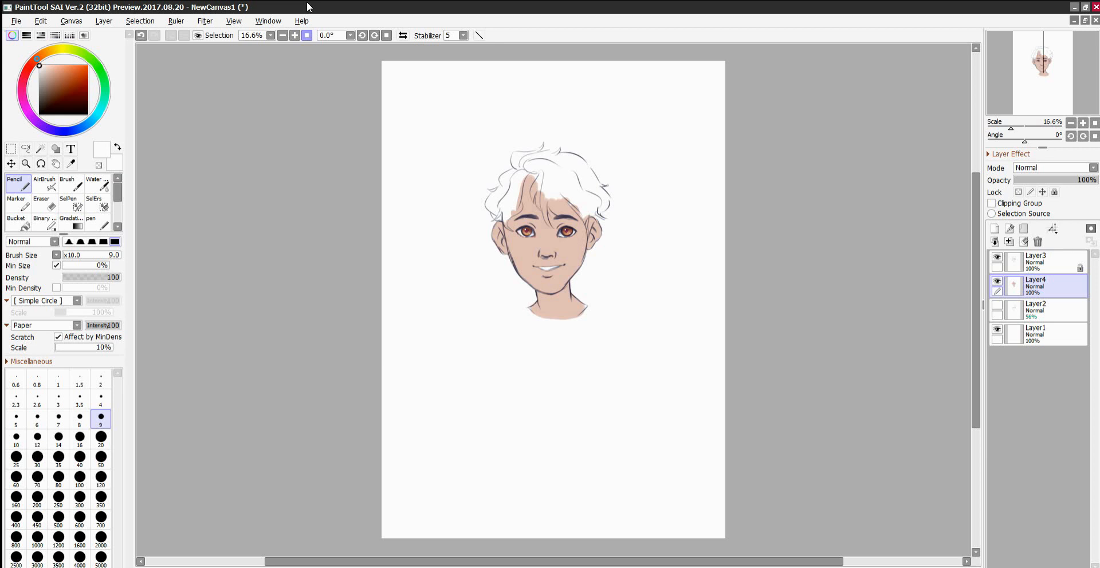
scroll(626, 176, "up", 8)
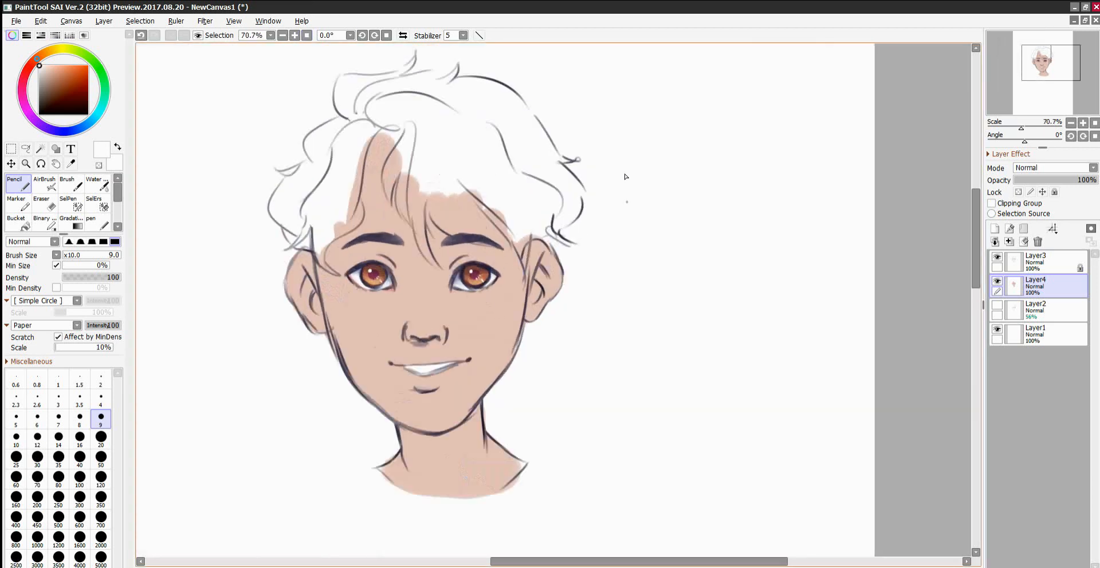
scroll(628, 202, "up", 3)
scroll(628, 264, "down", 3)
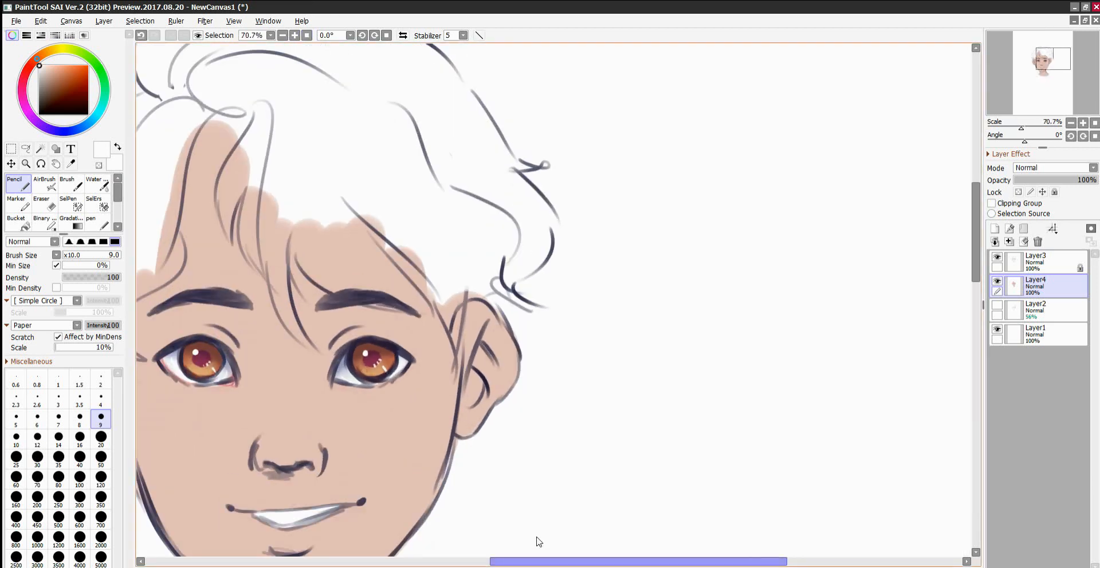
left_click_drag(538, 562, 519, 562)
left_click(440, 561)
left_click(490, 562)
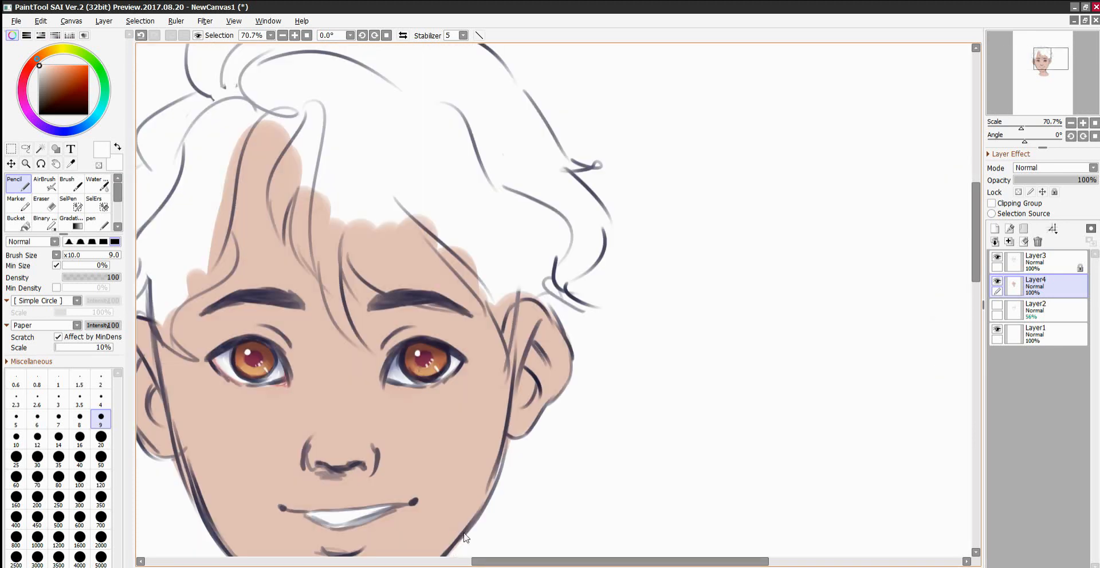
scroll(456, 533, "left", 5)
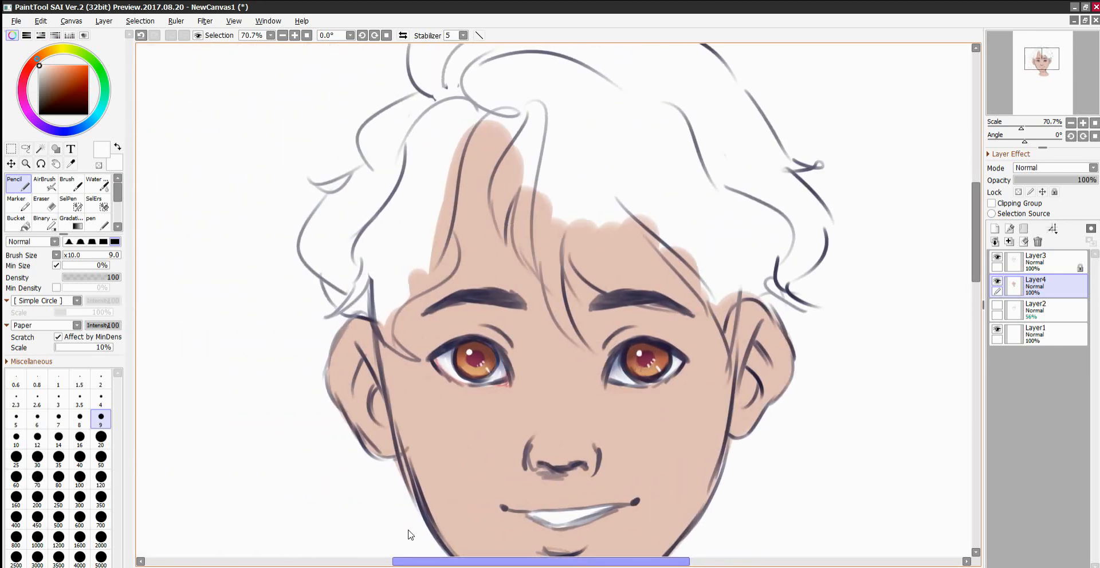